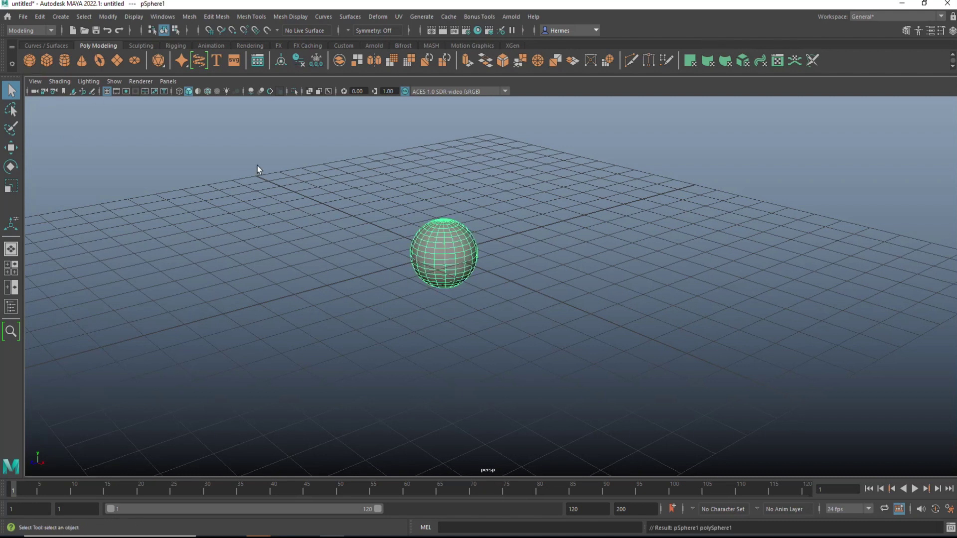
# Scale the sphere up uniformly to a little over twice its size.
pyautogui.scroll(2, 504, 320)
pyautogui.keyDown('alt'); pyautogui.moveTo(504, 319); pyautogui.dragTo(585, 313, button='middle'); pyautogui.keyUp('alt')
pyautogui.press('r')
pyautogui.moveTo(527, 240); pyautogui.dragTo(688, 316)
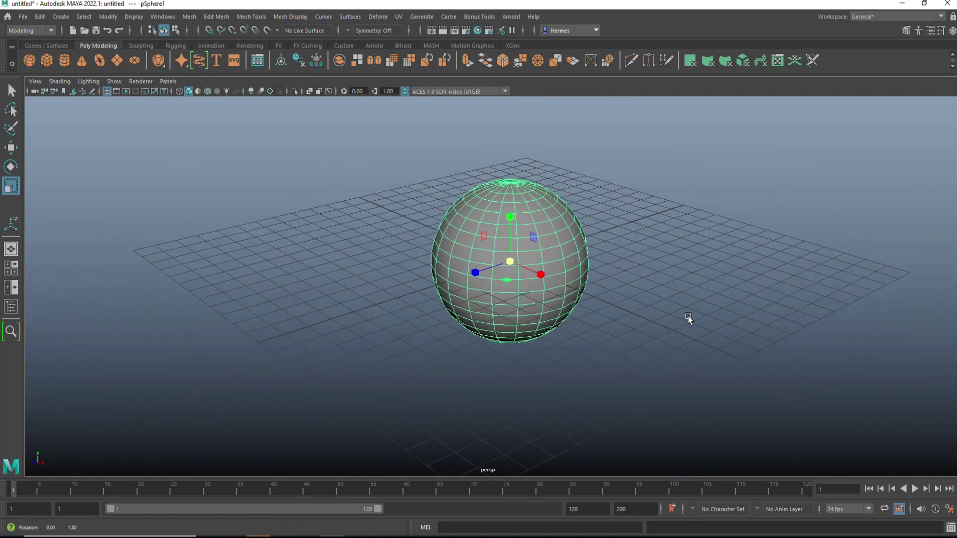
# Rotate the sphere so its pole faces the front, and hide the viewport grid.
pyautogui.press('e')
pyautogui.moveTo(506, 293); pyautogui.dragTo(348, 279)
pyautogui.click(105, 91)
# Select a face ring at the sphere's front pole, grow the selection three times, and extrude the cap inward.
pyautogui.scroll(5, 519, 349)
pyautogui.keyDown('alt'); pyautogui.moveTo(505, 355); pyautogui.dragTo(545, 348); pyautogui.keyUp('alt')
pyautogui.keyDown('alt'); pyautogui.moveTo(626, 336); pyautogui.dragTo(539, 333, button='middle'); pyautogui.keyUp('alt')
pyautogui.keyDown('alt'); pyautogui.moveTo(539, 333); pyautogui.dragTo(539, 342); pyautogui.keyUp('alt')
pyautogui.moveTo(482, 220); pyautogui.dragTo(482, 245, button='right')
pyautogui.keyDown('alt'); pyautogui.moveTo(477, 313); pyautogui.dragTo(519, 301, button='middle'); pyautogui.keyUp('alt')
pyautogui.click(496, 235)
pyautogui.scroll(1, 501, 289)
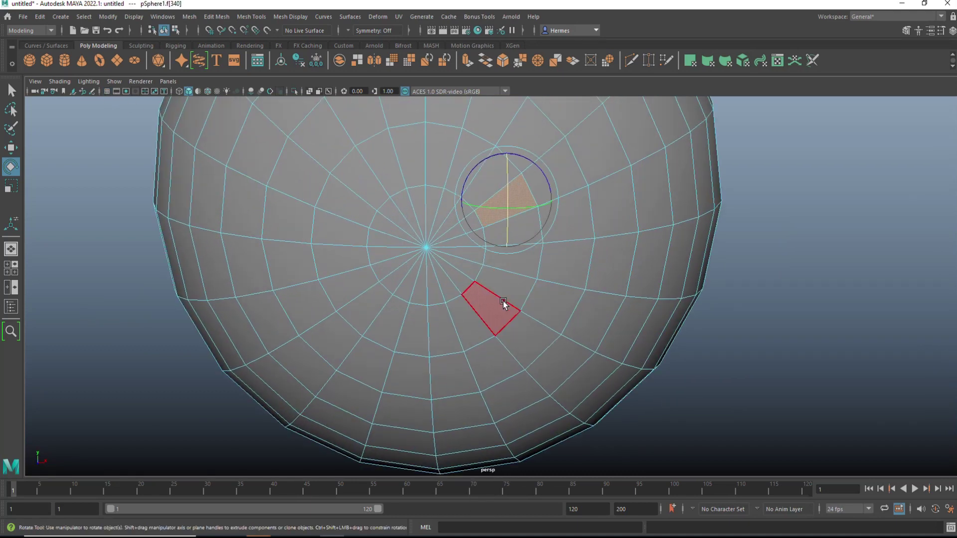
pyautogui.scroll(1, 523, 264)
pyautogui.keyDown('shift'); pyautogui.doubleClick(553, 219); pyautogui.keyUp('shift')
pyautogui.scroll(-3, 609, 269)
pyautogui.hotkey('shift', '.')
pyautogui.hotkey('shift', '.')
pyautogui.hotkey('shift', '.')
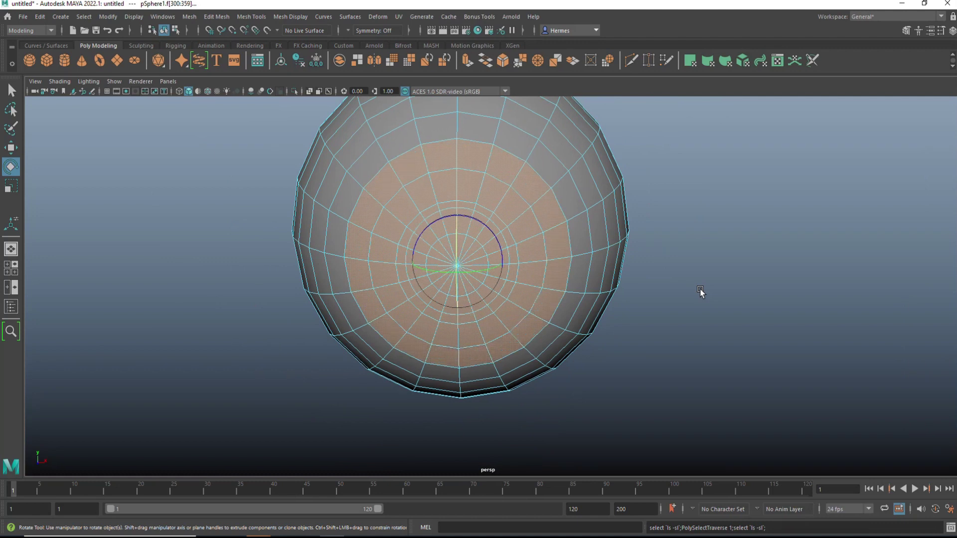
pyautogui.hotkey('ctrl', 'e')
pyautogui.keyDown('alt'); pyautogui.moveTo(676, 234); pyautogui.dragTo(624, 233); pyautogui.keyUp('alt')
pyautogui.press('w')
pyautogui.moveTo(376, 272); pyautogui.dragTo(416, 255)
# Delete the recessed cap faces to open the sphere's front, and return to object mode.
pyautogui.press('r')
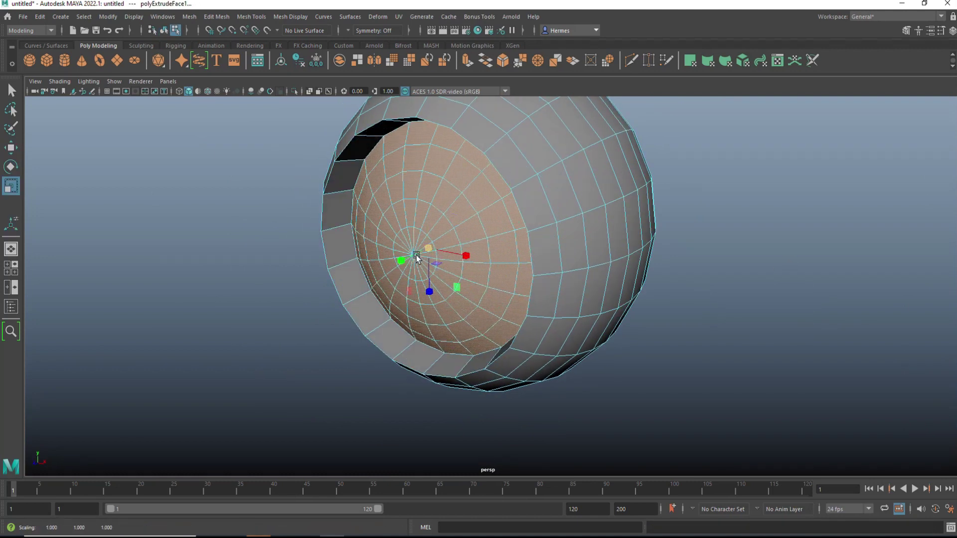
pyautogui.press('Delete')
pyautogui.keyDown('alt'); pyautogui.moveTo(635, 276); pyautogui.dragTo(715, 276); pyautogui.keyUp('alt')
pyautogui.keyDown('alt'); pyautogui.moveTo(715, 275); pyautogui.dragTo(687, 310, button='middle'); pyautogui.keyUp('alt')
pyautogui.scroll(-6, 493, 254)
pyautogui.scroll(3, 494, 254)
pyautogui.moveTo(500, 224); pyautogui.dragTo(531, 192, button='right')
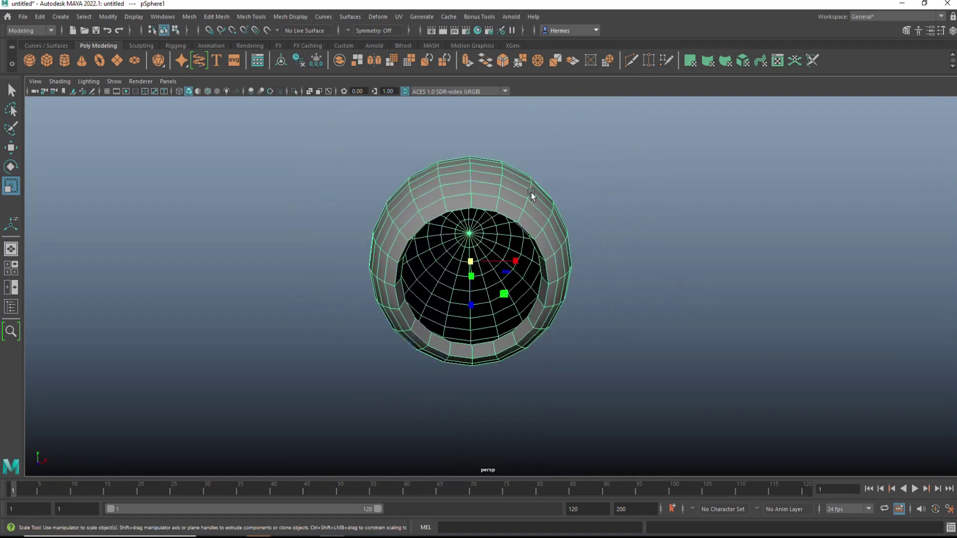
# Duplicate the opened sphere and move the copy sideways along X, clear of the original.
pyautogui.keyDown('alt'); pyautogui.moveTo(573, 255); pyautogui.dragTo(705, 300); pyautogui.keyUp('alt')
pyautogui.press('1')
pyautogui.hotkey('ctrl', 'd')
pyautogui.press('w')
pyautogui.moveTo(529, 263); pyautogui.dragTo(821, 293)
# In the top view, delete the rear cap faces of the duplicated sphere.
pyautogui.keyDown('alt'); pyautogui.moveTo(821, 293); pyautogui.dragTo(583, 279, button='middle'); pyautogui.keyUp('alt')
pyautogui.keyDown('alt'); pyautogui.moveTo(583, 279); pyautogui.dragTo(549, 299); pyautogui.keyUp('alt')
pyautogui.press('space')
pyautogui.press('space')
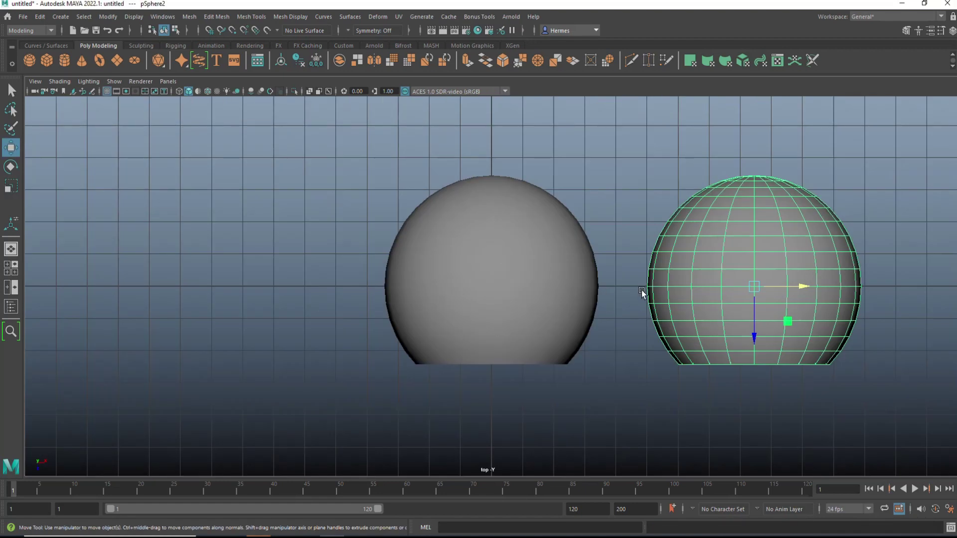
pyautogui.keyDown('alt'); pyautogui.moveTo(755, 229); pyautogui.dragTo(527, 220, button='middle'); pyautogui.keyUp('alt')
pyautogui.scroll(3, 527, 220)
pyautogui.scroll(1, 526, 218)
pyautogui.moveTo(724, 135); pyautogui.dragTo(723, 162, button='right')
pyautogui.moveTo(360, 120); pyautogui.dragTo(726, 161)
pyautogui.press('Delete')
# Delete the duplicate's central face columns, growing the selection twice so only two curved side panels remain.
pyautogui.moveTo(528, 422); pyautogui.dragTo(548, 457)
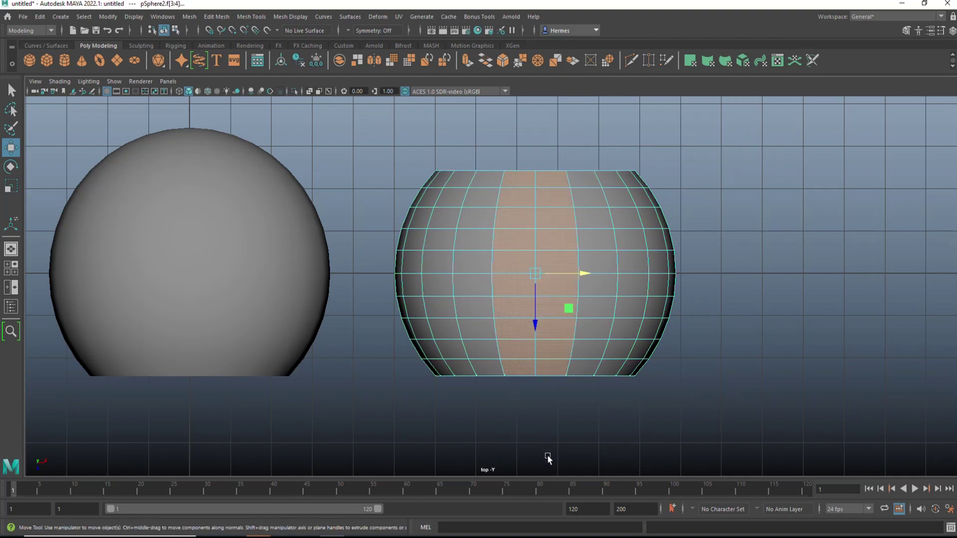
pyautogui.hotkey('shift', '.')
pyautogui.hotkey('shift', '.')
pyautogui.press('Delete')
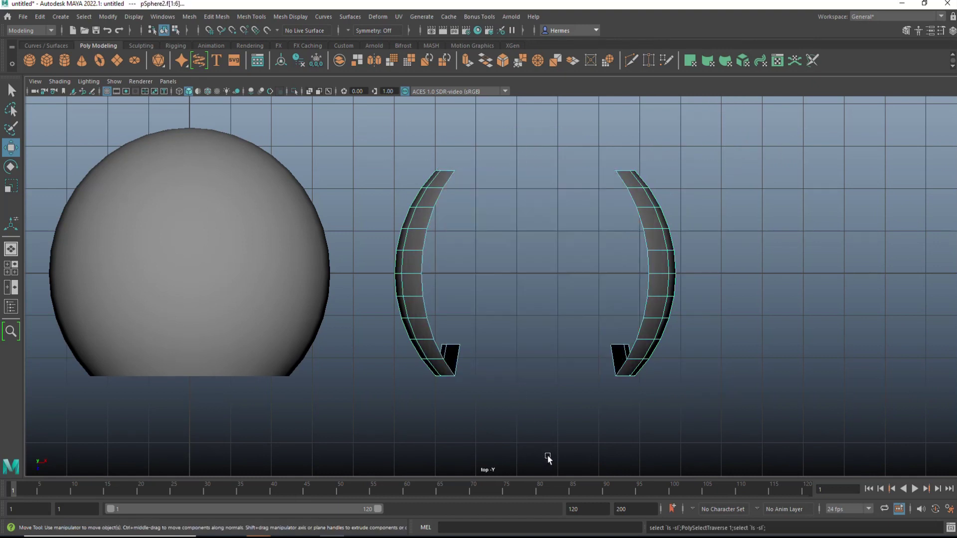
# In the perspective view, delete the leftover inner rim faces from the side panels and return to object mode.
pyautogui.click(12, 269)
pyautogui.press('space')
pyautogui.keyDown('alt'); pyautogui.moveTo(718, 209); pyautogui.dragTo(695, 315); pyautogui.keyUp('alt')
pyautogui.click(687, 216)
pyautogui.scroll(2, 729, 292)
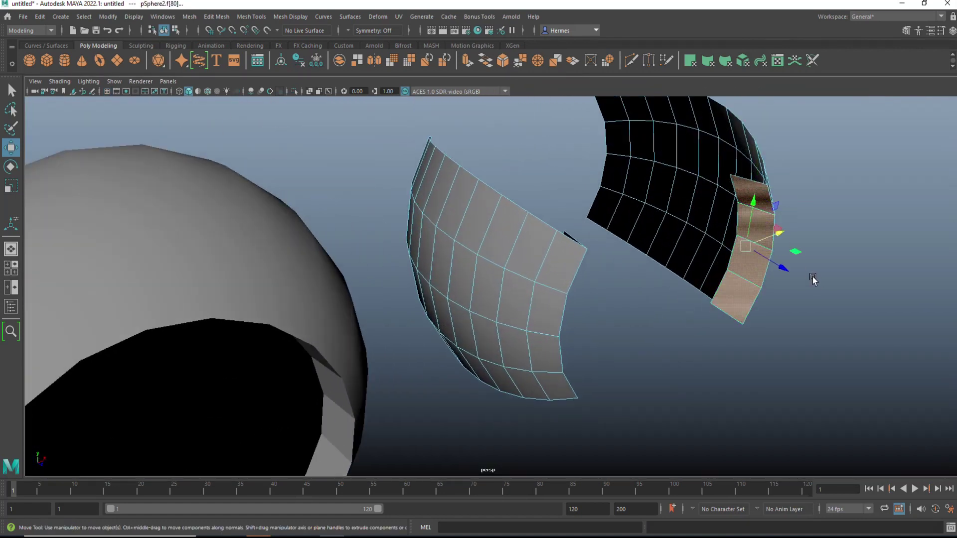
pyautogui.keyDown('alt'); pyautogui.moveTo(813, 279); pyautogui.dragTo(508, 398); pyautogui.keyUp('alt')
pyautogui.press('Delete')
pyautogui.keyDown('alt'); pyautogui.moveTo(341, 325); pyautogui.dragTo(486, 329); pyautogui.keyUp('alt')
pyautogui.moveTo(706, 153); pyautogui.dragTo(743, 131, button='right')
# In the top view, snap the side panels back to the grid origin over the original sphere.
pyautogui.click(14, 269)
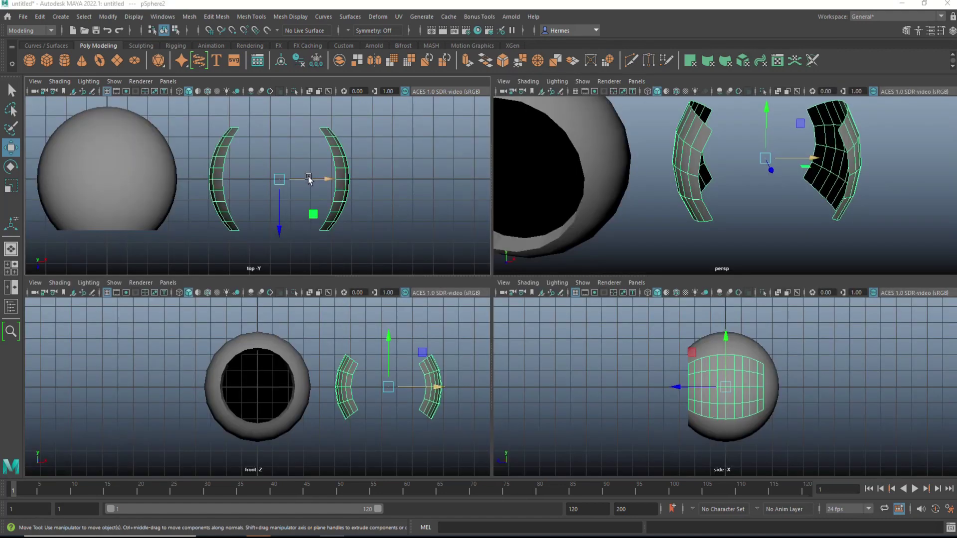
pyautogui.press('space')
pyautogui.press('x')
pyautogui.moveTo(582, 274); pyautogui.dragTo(198, 258)
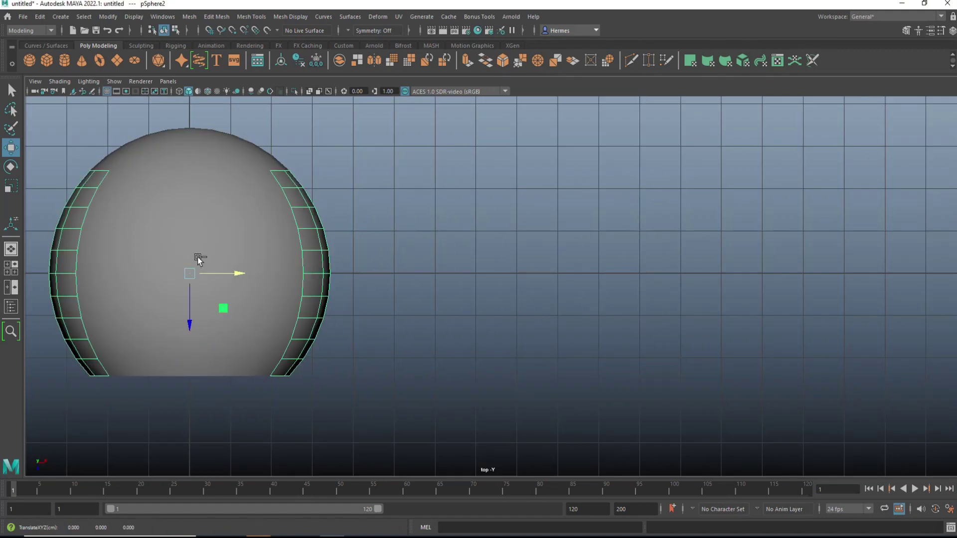
# Extrude the side panels with a thickness of 0.1 and return to object mode.
pyautogui.hotkey('ctrl', 'e')
pyautogui.write('0.1')
pyautogui.press('Return')
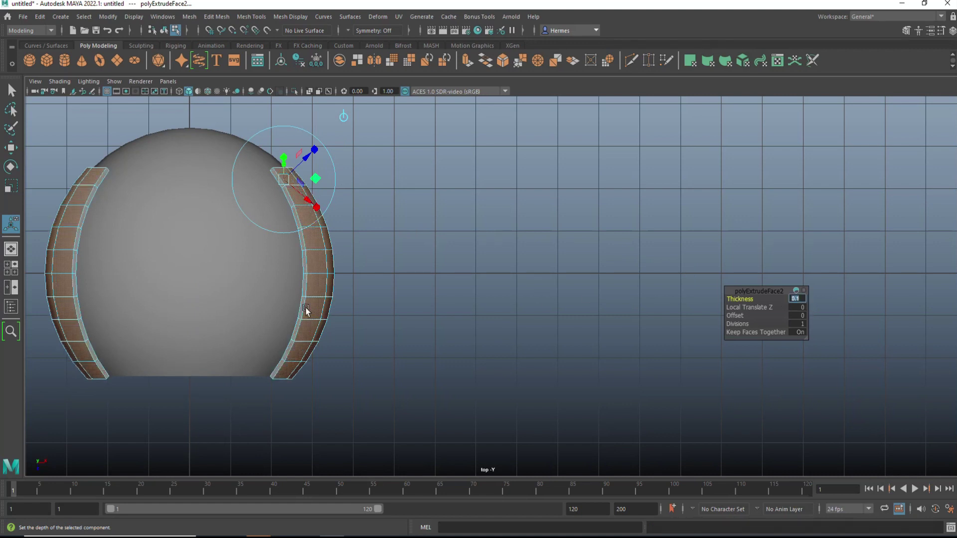
pyautogui.press('space')
pyautogui.press('space')
pyautogui.keyDown('alt'); pyautogui.moveTo(294, 335); pyautogui.dragTo(544, 324); pyautogui.keyUp('alt')
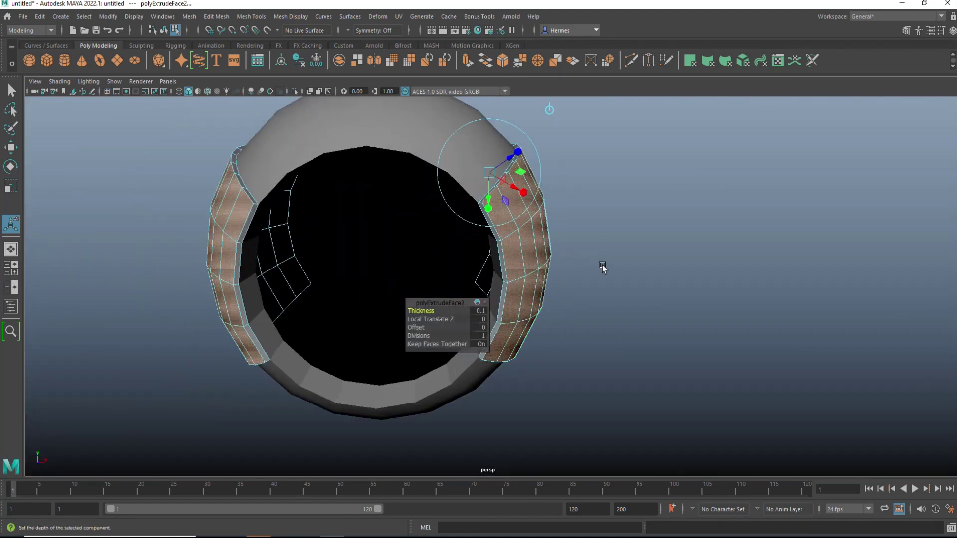
pyautogui.click(675, 250)
pyautogui.moveTo(675, 250)
pyautogui.keyDown('alt'); pyautogui.mouseDown()
pyautogui.moveTo(675, 239)
pyautogui.moveTo(656, 253)
pyautogui.mouseUp(); pyautogui.keyUp('alt')
pyautogui.press('q')
pyautogui.press('F8')
# Insert edge loops along the rims of the side panels, using multiple edge loops with the number set to 1.
pyautogui.click(355, 141)
pyautogui.scroll(-3, 382, 182)
pyautogui.moveTo(285, 298)
pyautogui.keyDown('alt'); pyautogui.mouseDown()
pyautogui.moveTo(334, 280)
pyautogui.moveTo(287, 298)
pyautogui.mouseUp(); pyautogui.keyUp('alt')
pyautogui.click(325, 250)
pyautogui.scroll(1, 457, 322)
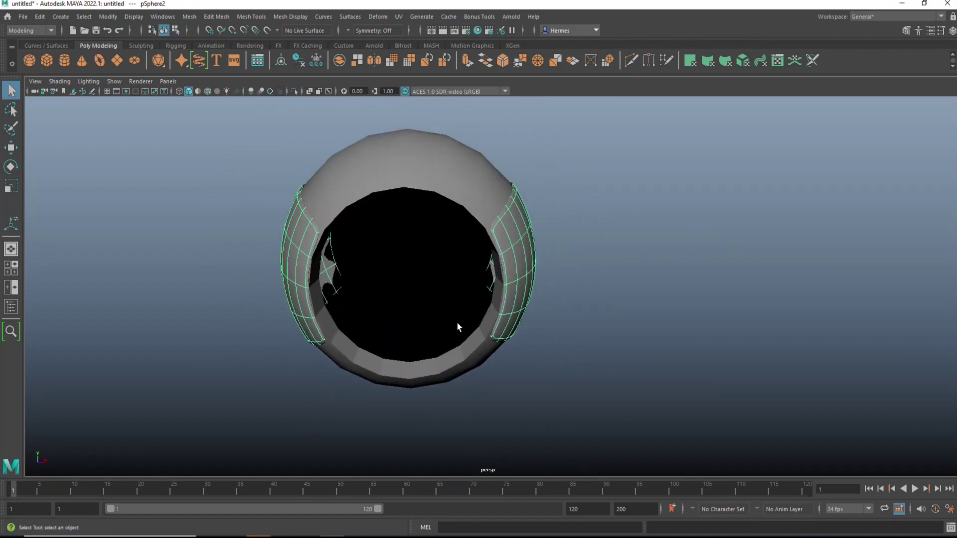
pyautogui.press('1')
pyautogui.scroll(3, 408, 304)
pyautogui.press('g')
pyautogui.click(664, 147)
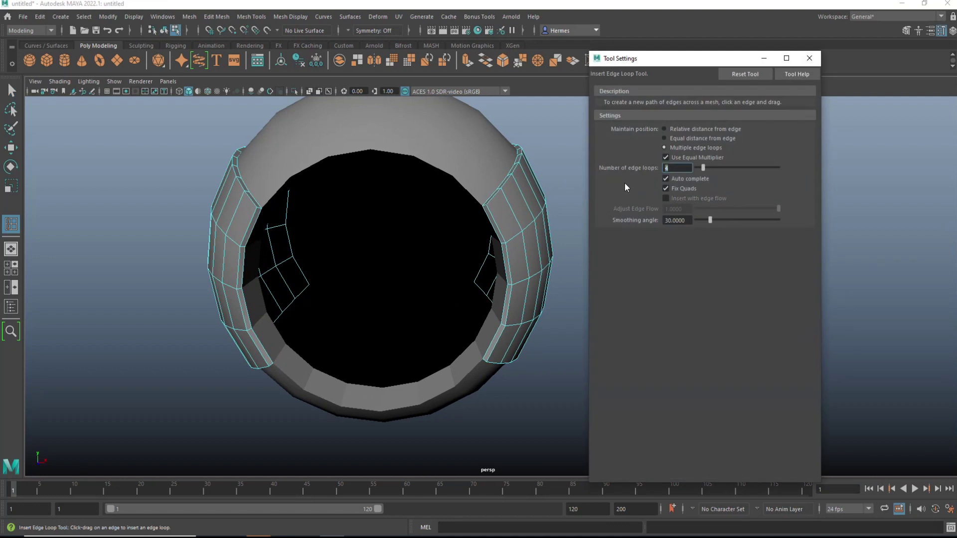
pyautogui.click(260, 211)
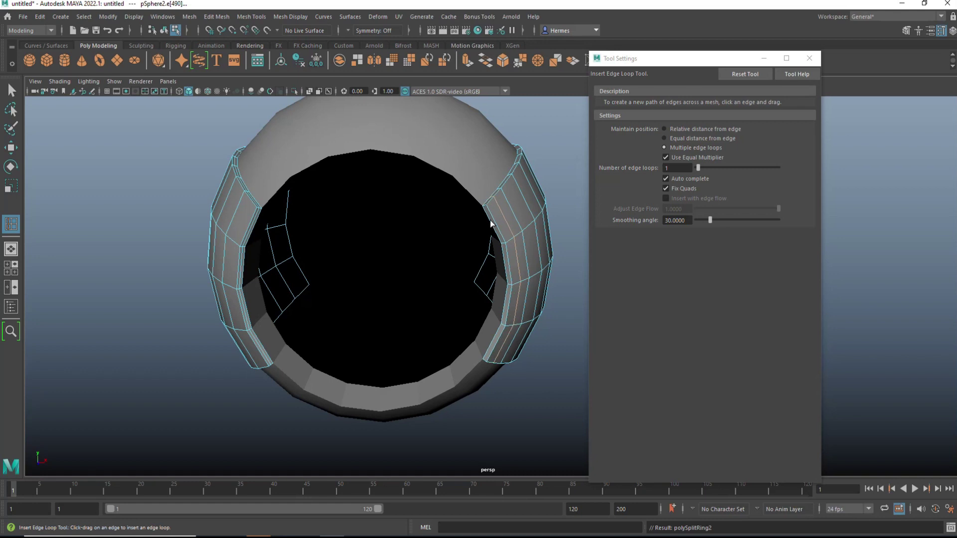
pyautogui.scroll(2, 491, 223)
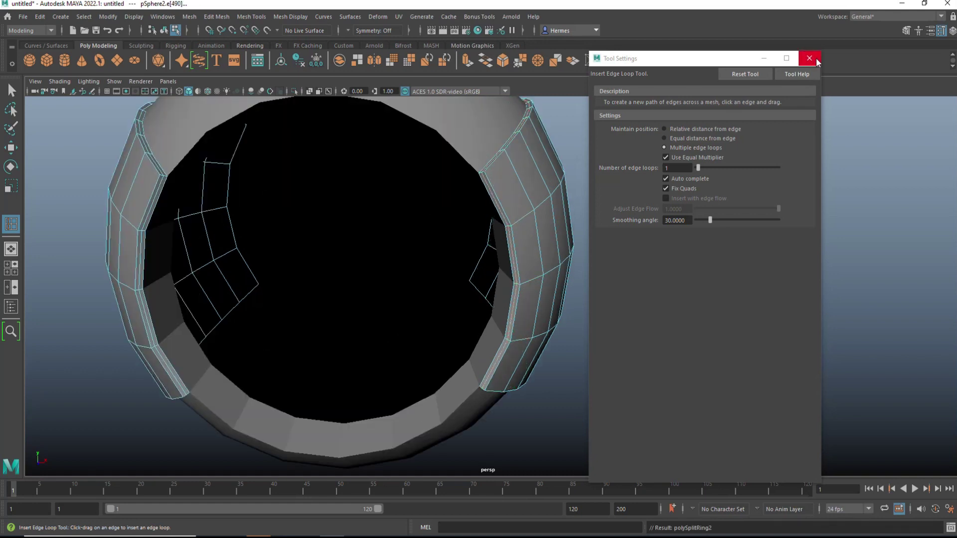
pyautogui.click(816, 59)
# Return to object mode and show the side panels with smooth mesh preview.
pyautogui.moveTo(531, 168); pyautogui.dragTo(559, 160, button='right')
pyautogui.click(566, 211)
pyautogui.press('3')
pyautogui.click(596, 228)
pyautogui.scroll(-3, 668, 228)
pyautogui.keyDown('alt'); pyautogui.moveTo(668, 229); pyautogui.dragTo(590, 312); pyautogui.keyUp('alt')
# Select the central strip of faces over the top of the main shell and extrude it outward as a raised crest.
pyautogui.click(434, 130)
pyautogui.click(410, 256)
pyautogui.click(476, 277)
pyautogui.keyDown('alt'); pyautogui.moveTo(562, 282); pyautogui.dragTo(657, 237, button='middle'); pyautogui.keyUp('alt')
pyautogui.keyDown('alt'); pyautogui.moveTo(657, 237); pyautogui.dragTo(655, 286); pyautogui.keyUp('alt')
pyautogui.moveTo(527, 241); pyautogui.dragTo(531, 268, button='right')
pyautogui.click(536, 229)
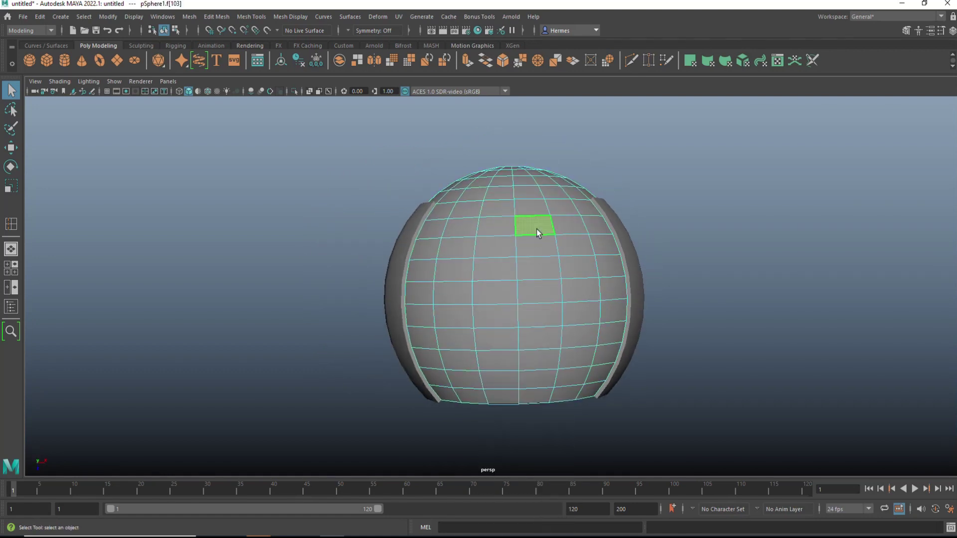
pyautogui.keyDown('shift'); pyautogui.moveTo(537, 247); pyautogui.dragTo(537, 244); pyautogui.keyUp('shift')
pyautogui.keyDown('alt'); pyautogui.moveTo(593, 294); pyautogui.dragTo(820, 243); pyautogui.keyUp('alt')
pyautogui.hotkey('ctrl', 'e')
pyautogui.moveTo(743, 299); pyautogui.dragTo(649, 361)
pyautogui.click(653, 202)
pyautogui.keyDown('alt'); pyautogui.moveTo(653, 202); pyautogui.dragTo(699, 267); pyautogui.keyUp('alt')
# Bevel the edge loop at the raised crest of the main shell and leave the tool.
pyautogui.doubleClick(472, 223)
pyautogui.keyDown('alt'); pyautogui.moveTo(472, 223); pyautogui.dragTo(387, 250); pyautogui.keyUp('alt')
pyautogui.keyDown('alt'); pyautogui.moveTo(387, 215); pyautogui.dragTo(559, 367); pyautogui.keyUp('alt')
pyautogui.hotkey('ctrl', 'b')
pyautogui.press('q')
pyautogui.click(654, 262)
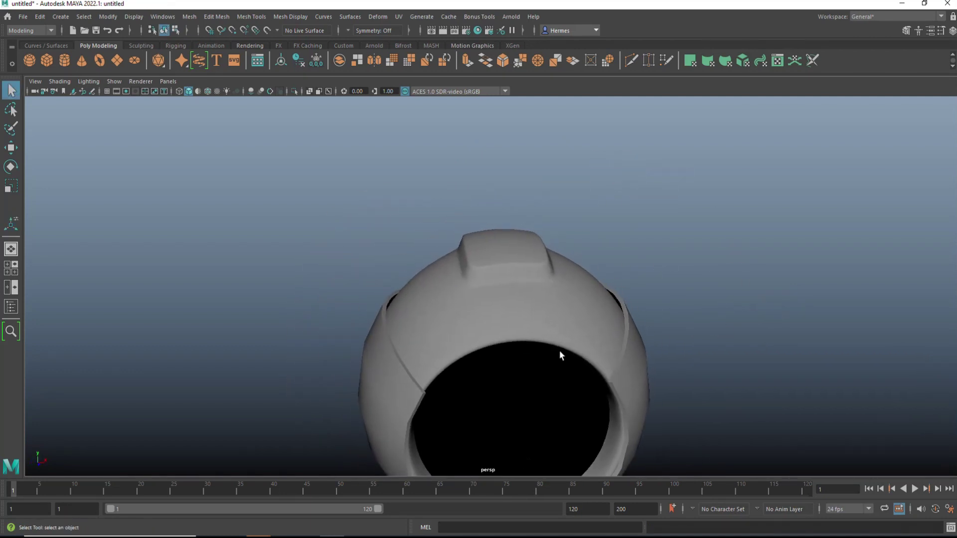
# Extrude the whole main shell with a thickness of 0.01 and return to object mode.
pyautogui.click(560, 367)
pyautogui.keyDown('alt'); pyautogui.moveTo(688, 331); pyautogui.dragTo(761, 289); pyautogui.keyUp('alt')
pyautogui.hotkey('ctrl', 'e')
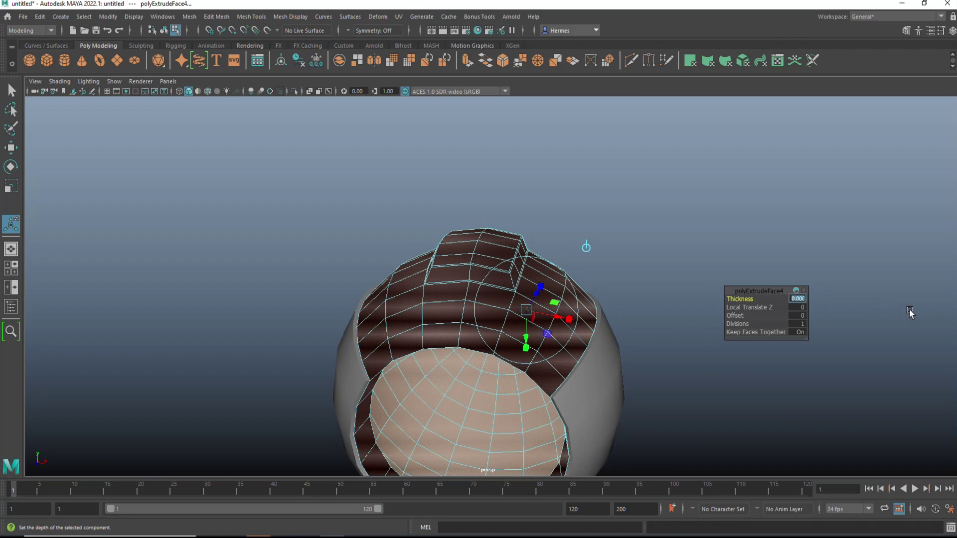
pyautogui.write('0.01')
pyautogui.press('Return')
pyautogui.press('F8')
pyautogui.press('q')
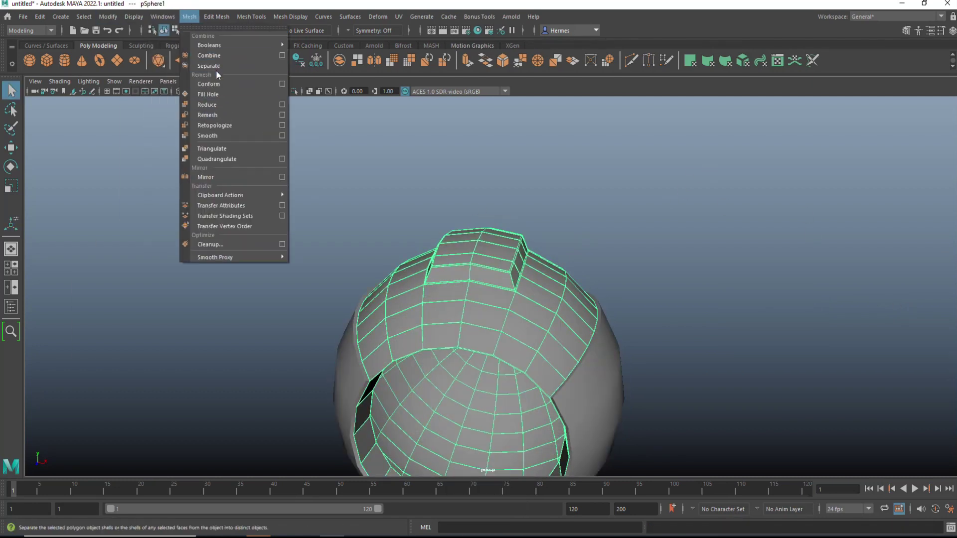
# Apply Smooth to the main shell mesh and deselect it.
pyautogui.click(220, 133)
pyautogui.click(639, 205)
pyautogui.keyDown('alt'); pyautogui.moveTo(639, 205); pyautogui.dragTo(600, 358); pyautogui.keyUp('alt')
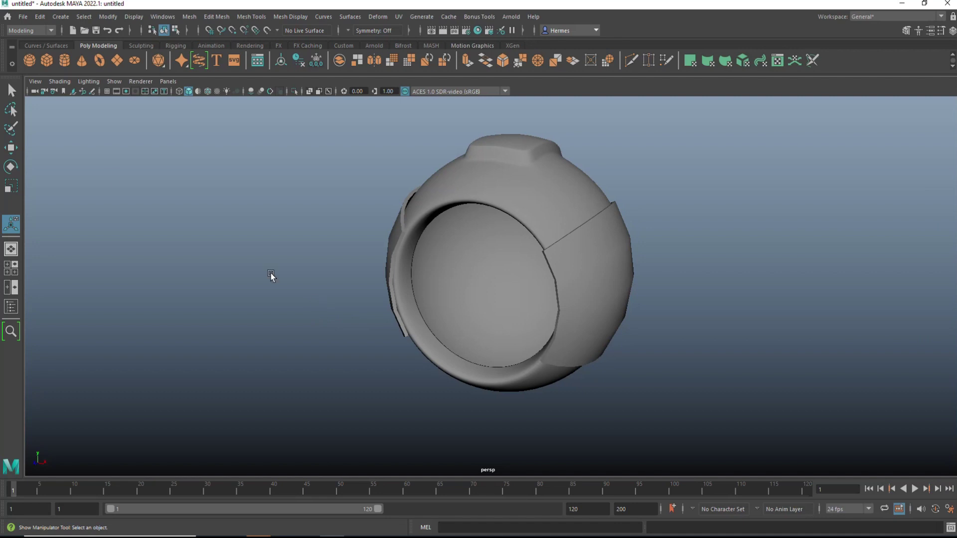
# Create a new polygon sphere, rotate its pole toward the opening, and scale it up to fill the shell.
pyautogui.click(30, 62)
pyautogui.press('e')
pyautogui.moveTo(495, 244); pyautogui.dragTo(460, 321)
pyautogui.press('r')
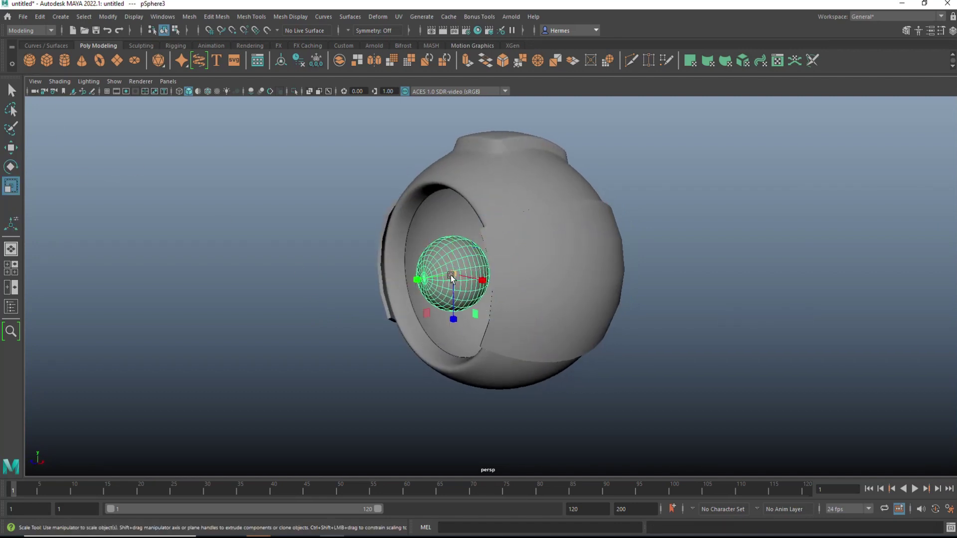
pyautogui.moveTo(446, 279); pyautogui.dragTo(539, 289)
pyautogui.scroll(1, 298, 341)
pyautogui.keyDown('alt'); pyautogui.moveTo(298, 341); pyautogui.dragTo(350, 334); pyautogui.keyUp('alt')
pyautogui.scroll(1, 468, 333)
pyautogui.keyDown('alt'); pyautogui.moveTo(469, 334); pyautogui.dragTo(389, 337, button='middle'); pyautogui.keyUp('alt')
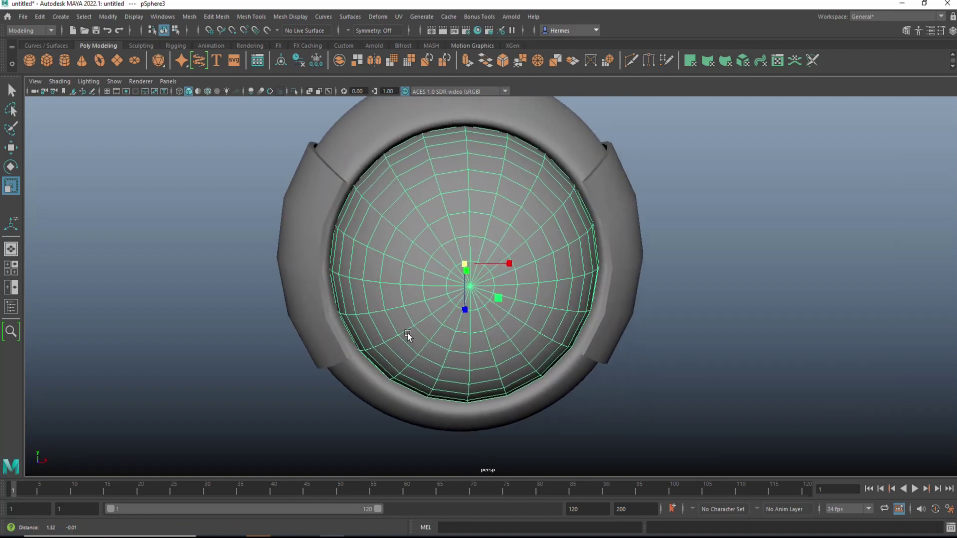
# Extrude the front cap faces of the inner sphere individually, with Keep Faces Together off and an offset of -0.02.
pyautogui.moveTo(451, 205); pyautogui.dragTo(460, 250, button='right')
pyautogui.click(455, 254)
pyautogui.scroll(3, 459, 297)
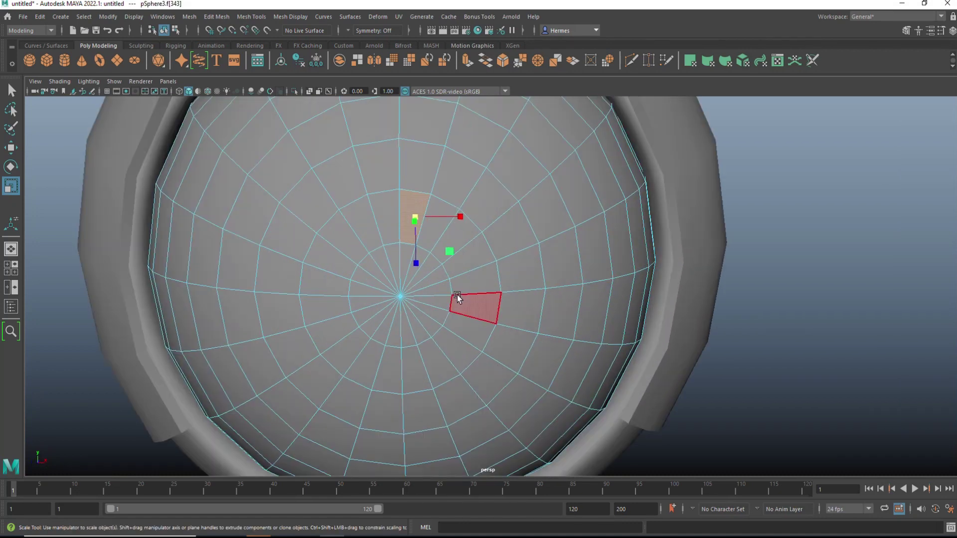
pyautogui.keyDown('shift'); pyautogui.doubleClick(389, 208); pyautogui.keyUp('shift')
pyautogui.hotkey('shift', '.')
pyautogui.hotkey('shift', '.')
pyautogui.hotkey('shift', '.')
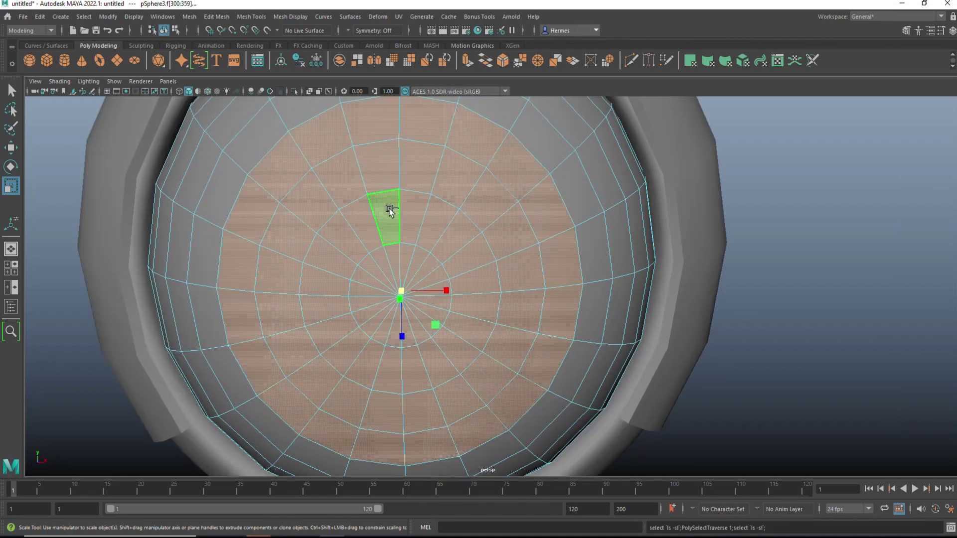
pyautogui.hotkey('shift', '.')
pyautogui.scroll(-2, 519, 182)
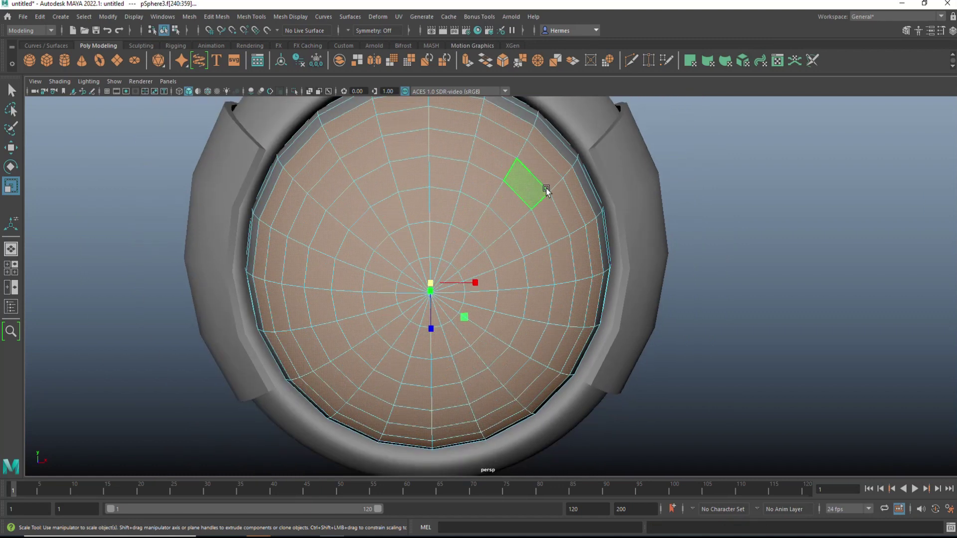
pyautogui.keyDown('alt'); pyautogui.moveTo(519, 182); pyautogui.dragTo(634, 196); pyautogui.keyUp('alt')
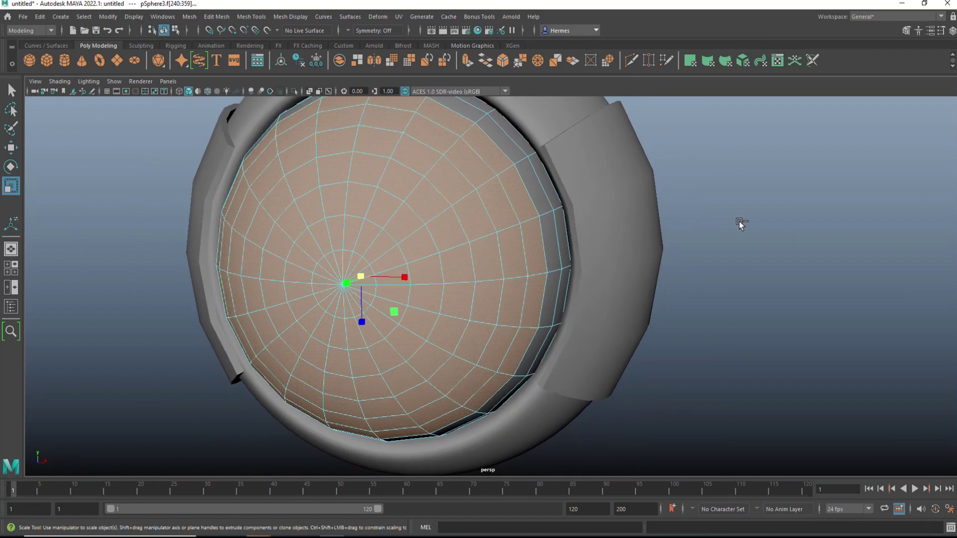
pyautogui.hotkey('ctrl', 'e')
pyautogui.moveTo(736, 316); pyautogui.dragTo(855, 335)
pyautogui.write('02')
pyautogui.press('Return')
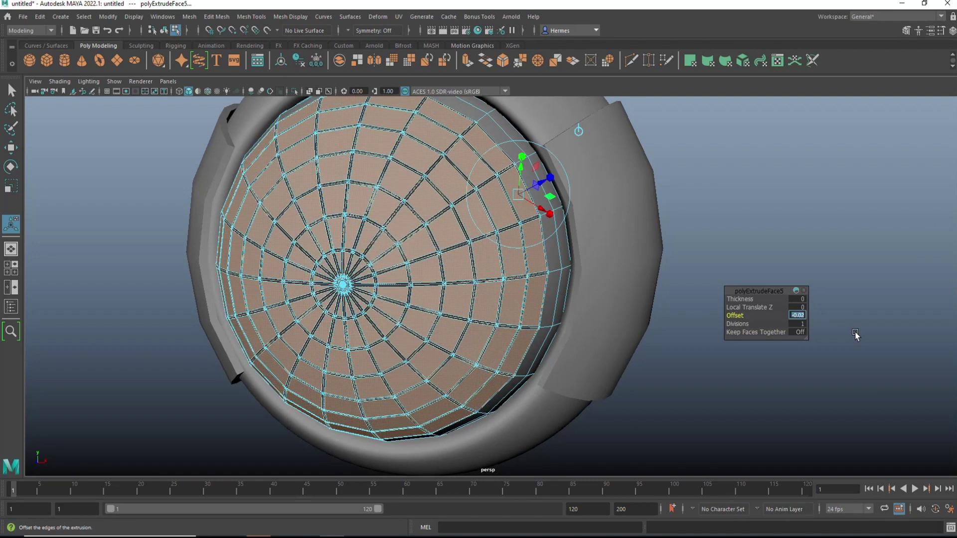
# Set the inner sphere's face extrusion offset to 0.02.
pyautogui.click(798, 314)
pyautogui.write('0.03')
pyautogui.press('Return')
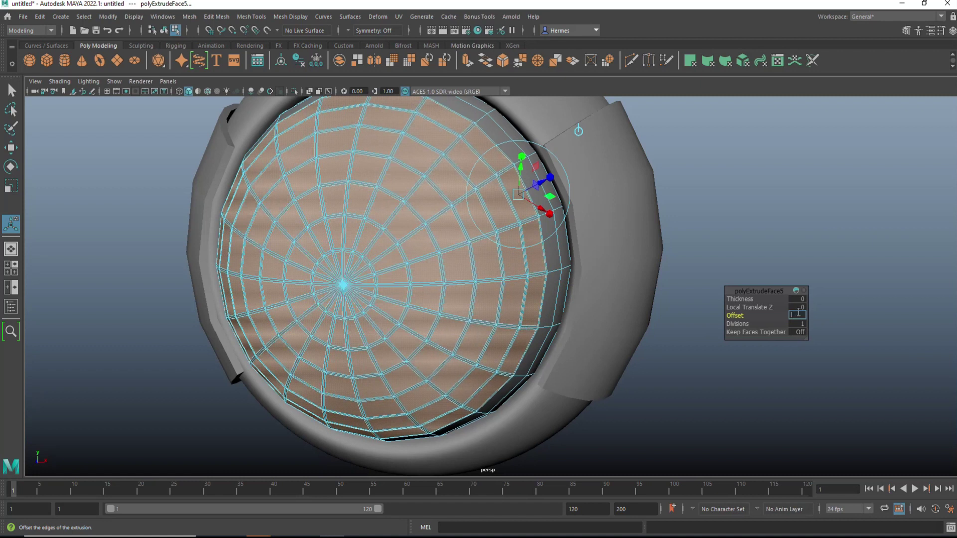
# Delete the inset faces of the inner sphere to leave an open lattice across its front.
pyautogui.click(867, 288)
pyautogui.hotkey('ctrl', 'z')
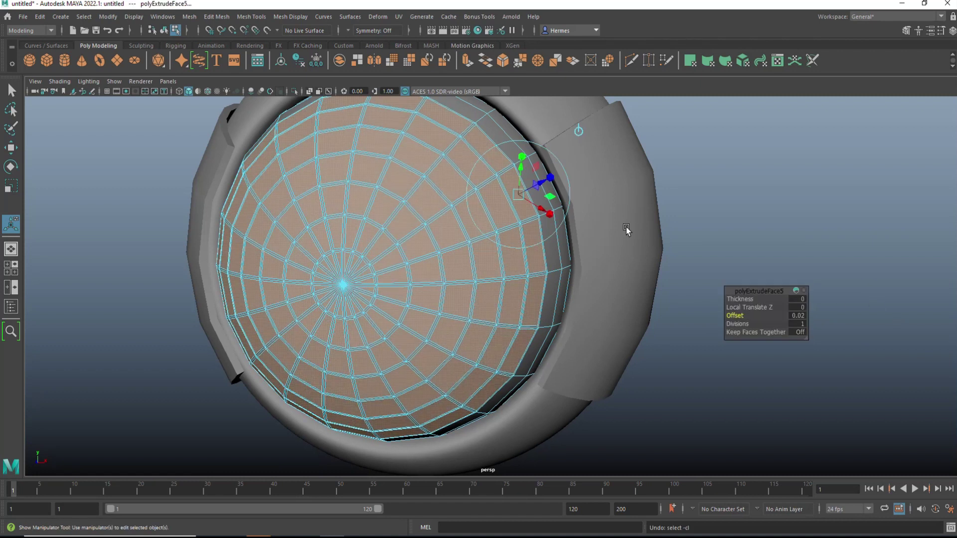
pyautogui.press('Delete')
pyautogui.scroll(-3, 656, 221)
pyautogui.keyDown('alt'); pyautogui.moveTo(656, 219); pyautogui.dragTo(657, 248); pyautogui.keyUp('alt')
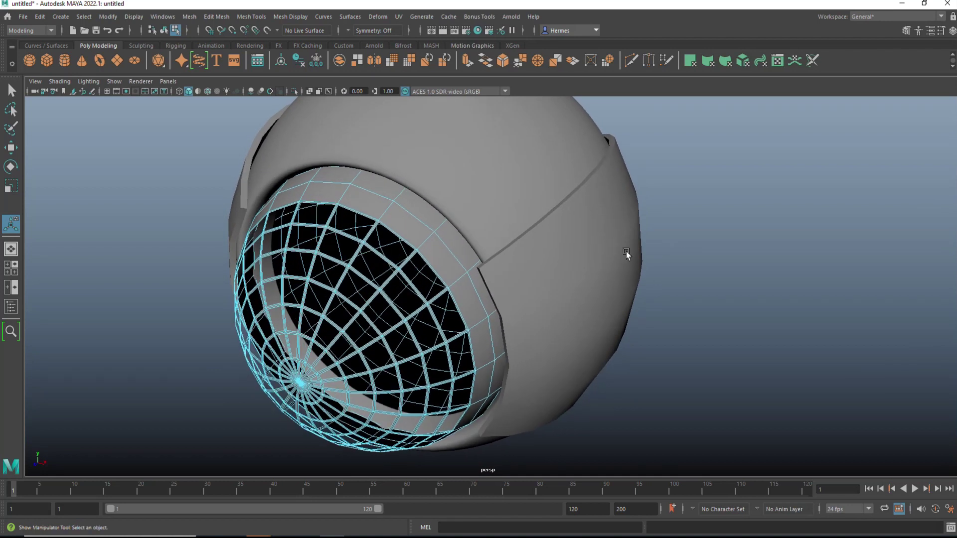
# Return to object mode and move the lattice sphere forward out of the shell's front opening.
pyautogui.press('F8')
pyautogui.scroll(-3, 414, 194)
pyautogui.press('w')
pyautogui.moveTo(393, 312); pyautogui.dragTo(308, 401)
pyautogui.keyDown('alt'); pyautogui.moveTo(308, 402); pyautogui.dragTo(426, 314); pyautogui.keyUp('alt')
pyautogui.scroll(-2, 417, 309)
# Delete the lattice sphere's solid rear faces in the side view, keeping only the open front cap.
pyautogui.click(12, 269)
pyautogui.press('space')
pyautogui.moveTo(375, 165); pyautogui.dragTo(375, 200, button='right')
pyautogui.moveTo(318, 430); pyautogui.dragTo(319, 432)
pyautogui.press('Delete')
pyautogui.press('F8')
# Reposition the lattice cap and scale it uniformly in the front view to span the shell's opening.
pyautogui.moveTo(310, 298); pyautogui.dragTo(409, 294)
pyautogui.press('space')
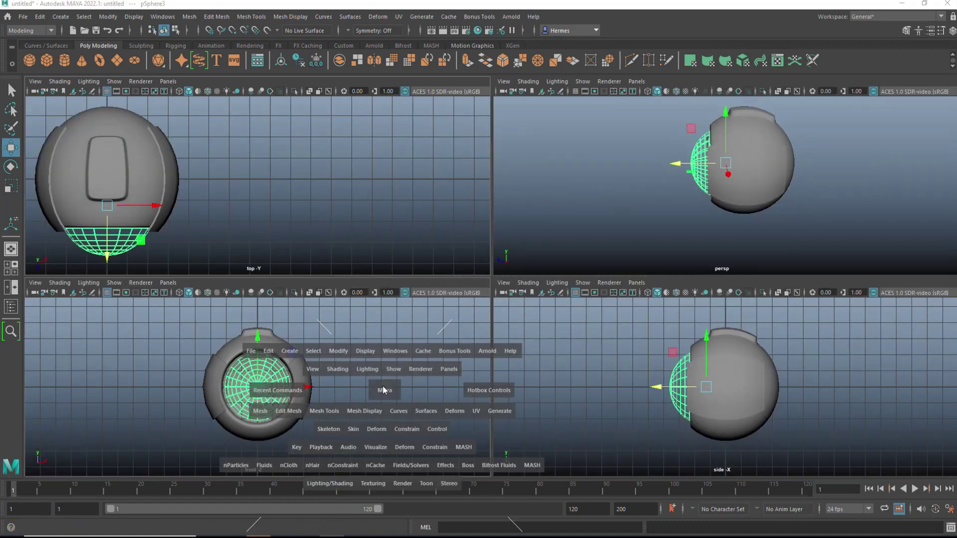
pyautogui.press('space')
pyautogui.press('f')
pyautogui.moveTo(491, 290); pyautogui.dragTo(524, 291)
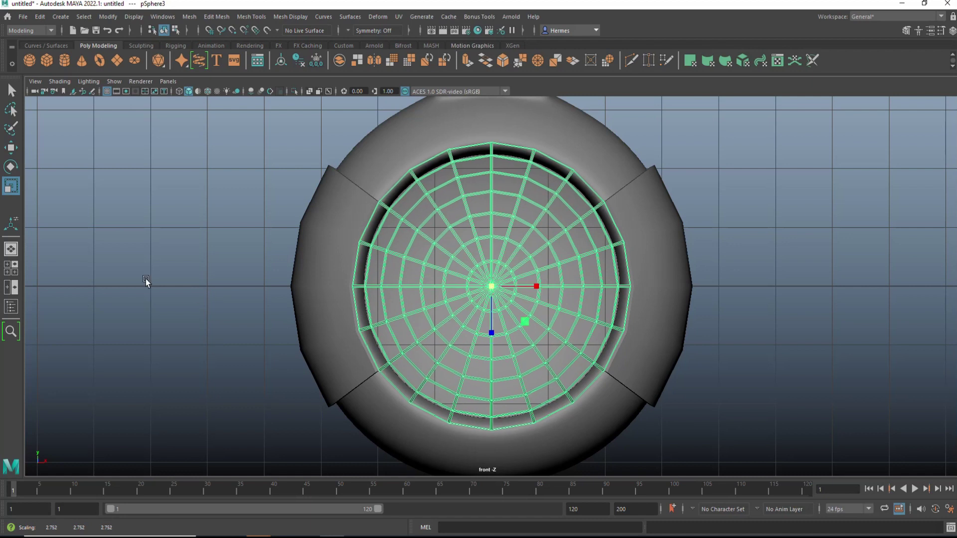
# Adjust the lattice cap's depth position and scale so it sits inside the front opening.
pyautogui.click(11, 268)
pyautogui.press('space')
pyautogui.keyDown('alt'); pyautogui.moveTo(547, 322); pyautogui.dragTo(438, 364); pyautogui.keyUp('alt')
pyautogui.press('w')
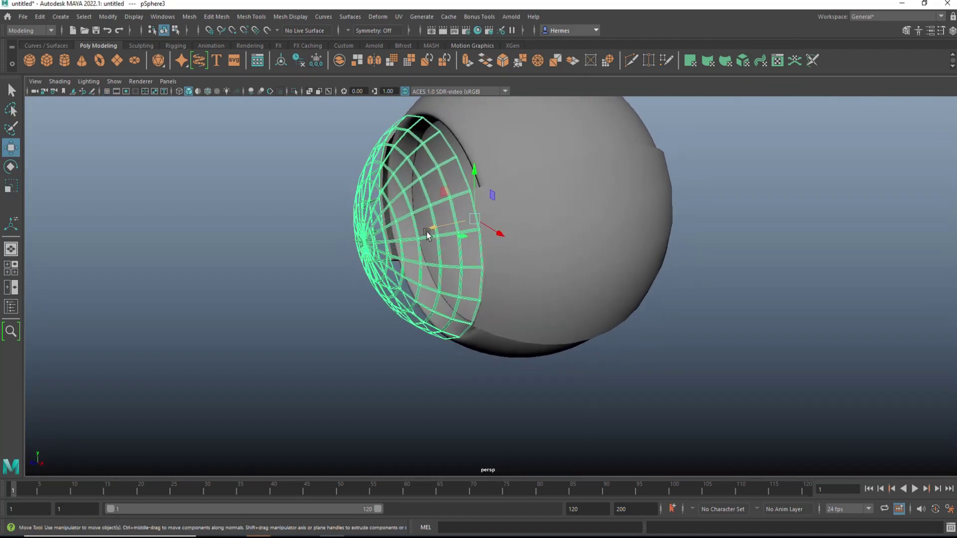
pyautogui.keyDown('alt'); pyautogui.moveTo(442, 229); pyautogui.dragTo(367, 344); pyautogui.keyUp('alt')
pyautogui.press('r')
pyautogui.moveTo(446, 227); pyautogui.dragTo(324, 292)
# Extrude the lattice cap's faces by 0.01.
pyautogui.press('w')
pyautogui.hotkey('ctrl', 'e')
pyautogui.write('0.01')
pyautogui.press('Return')
pyautogui.click(677, 228)
# Smooth the lattice mesh in object mode with one division.
pyautogui.scroll(-2, 648, 245)
pyautogui.keyDown('alt'); pyautogui.moveTo(602, 276); pyautogui.dragTo(630, 289); pyautogui.keyUp('alt')
pyautogui.scroll(3, 468, 167)
pyautogui.press('F8')
pyautogui.press('q')
pyautogui.click(716, 237)
pyautogui.keyDown('alt'); pyautogui.moveTo(716, 237); pyautogui.dragTo(621, 310); pyautogui.keyUp('alt')
pyautogui.click(528, 226)
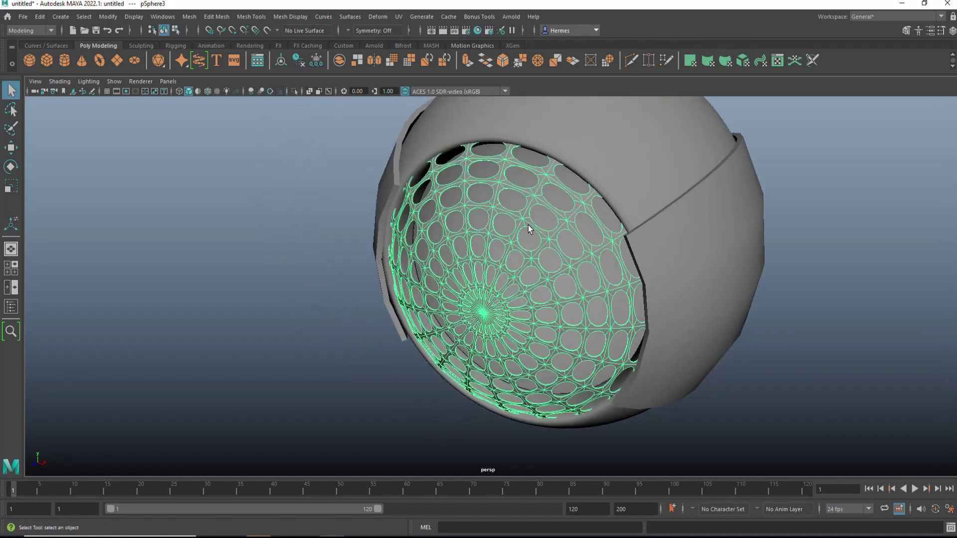
pyautogui.press('f')
pyautogui.click(190, 17)
pyautogui.click(219, 134)
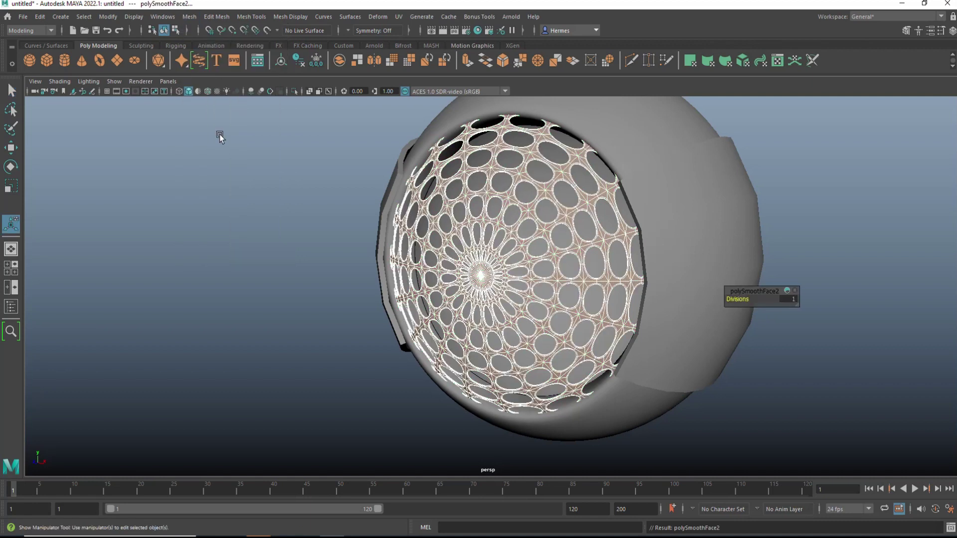
pyautogui.click(256, 301)
# Duplicate the smoothed lattice, shift the copy slightly, and rotate it to form a second overlapping layer.
pyautogui.scroll(-5, 256, 301)
pyautogui.moveTo(256, 301)
pyautogui.keyDown('alt'); pyautogui.mouseDown()
pyautogui.moveTo(292, 282)
pyautogui.moveTo(262, 330)
pyautogui.moveTo(242, 310)
pyautogui.moveTo(249, 316)
pyautogui.mouseUp(); pyautogui.keyUp('alt')
pyautogui.click(499, 260)
pyautogui.click(497, 263)
pyautogui.scroll(2, 380, 357)
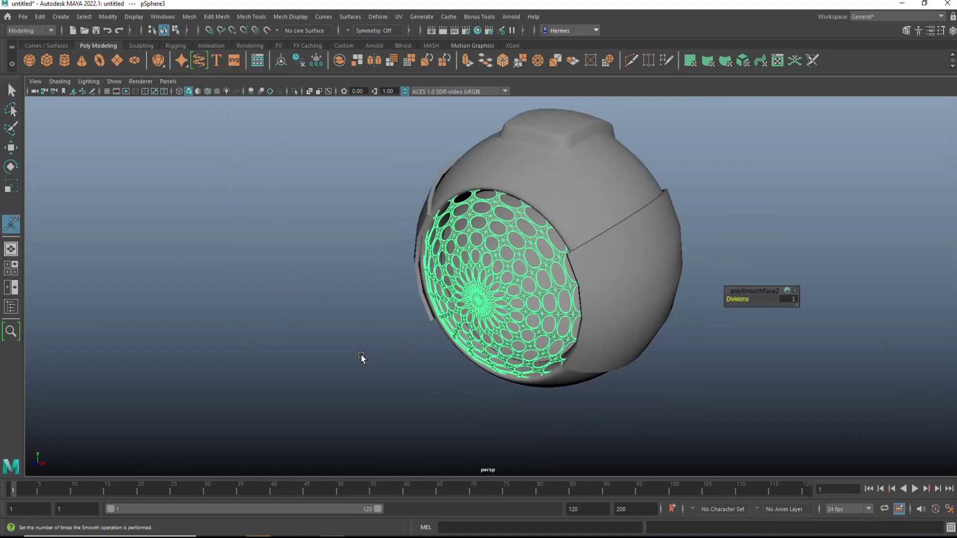
pyautogui.hotkey('ctrl', 'd')
pyautogui.press('w')
pyautogui.moveTo(489, 295); pyautogui.dragTo(484, 295)
pyautogui.press('e')
pyautogui.moveTo(545, 240); pyautogui.dragTo(549, 247)
# Separate the combined side panels into individual objects and delete one of the two panels.
pyautogui.click(337, 301)
pyautogui.scroll(2, 337, 302)
pyautogui.keyDown('alt'); pyautogui.moveTo(337, 301); pyautogui.dragTo(303, 279); pyautogui.keyUp('alt')
pyautogui.click(355, 274)
pyautogui.click(189, 17)
pyautogui.click(209, 65)
pyautogui.click(351, 195)
pyautogui.press('Delete')
# Try to bevel an edge loop on the remaining side panel.
pyautogui.click(616, 229)
pyautogui.keyDown('alt'); pyautogui.moveTo(748, 327); pyautogui.dragTo(627, 311); pyautogui.keyUp('alt')
pyautogui.moveTo(617, 204); pyautogui.dragTo(617, 176, button='right')
pyautogui.click(676, 287)
pyautogui.doubleClick(450, 291)
pyautogui.hotkey('ctrl', 'b')
pyautogui.scroll(2, 413, 257)
pyautogui.scroll(1, 414, 260)
pyautogui.keyDown('alt'); pyautogui.moveTo(414, 260); pyautogui.dragTo(467, 312); pyautogui.keyUp('alt')
pyautogui.scroll(1, 467, 312)
pyautogui.scroll(-2, 466, 314)
pyautogui.hotkey('ctrl', 'z')
# Select a central vertex of the side panel and poke the four faces around it.
pyautogui.click(812, 280)
pyautogui.keyDown('alt'); pyautogui.moveTo(813, 279); pyautogui.dragTo(759, 306); pyautogui.keyUp('alt')
pyautogui.moveTo(580, 292); pyautogui.dragTo(578, 230, button='right')
pyautogui.click(217, 16)
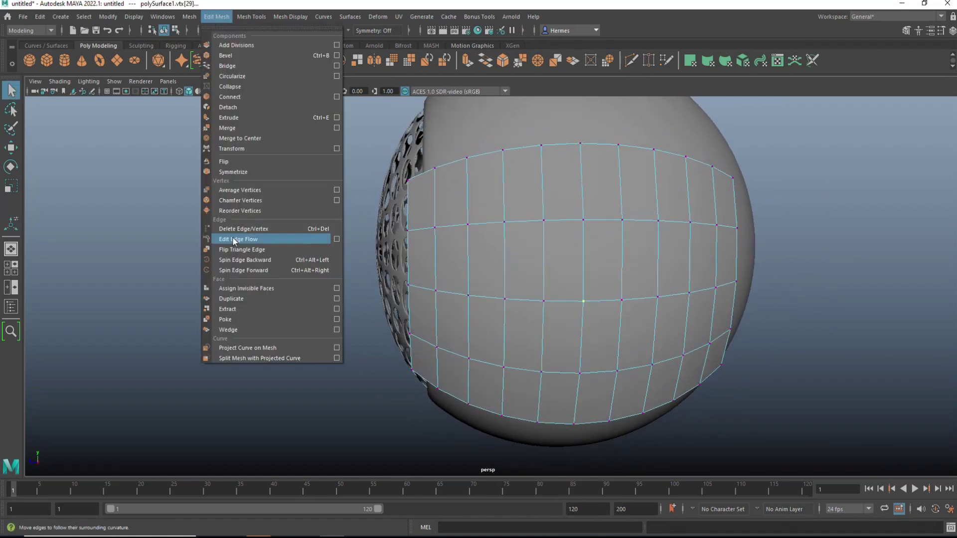
pyautogui.click(232, 321)
pyautogui.keyDown('alt'); pyautogui.moveTo(794, 352); pyautogui.dragTo(808, 302); pyautogui.keyUp('alt')
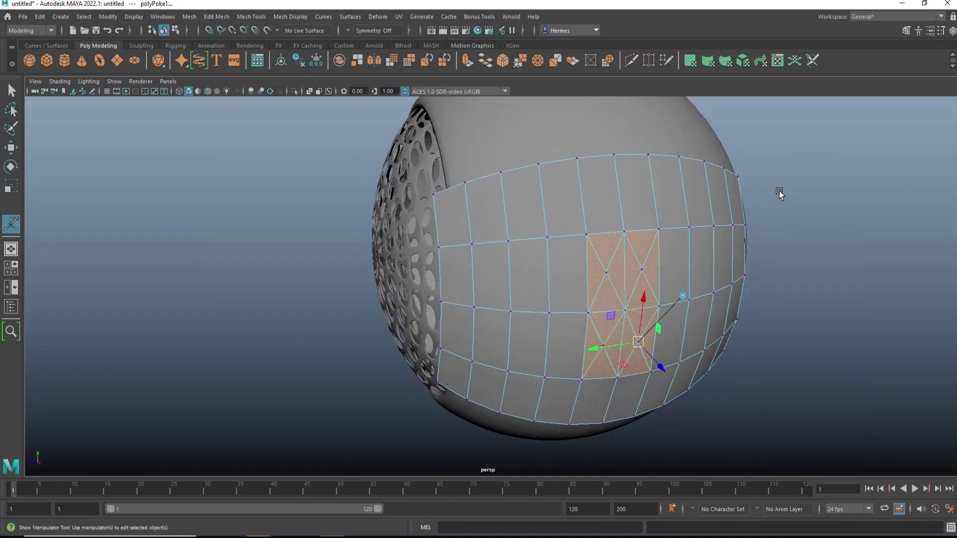
# Try to pull the centre vertices of the four poked faces outward.
pyautogui.press('q')
pyautogui.click(642, 270)
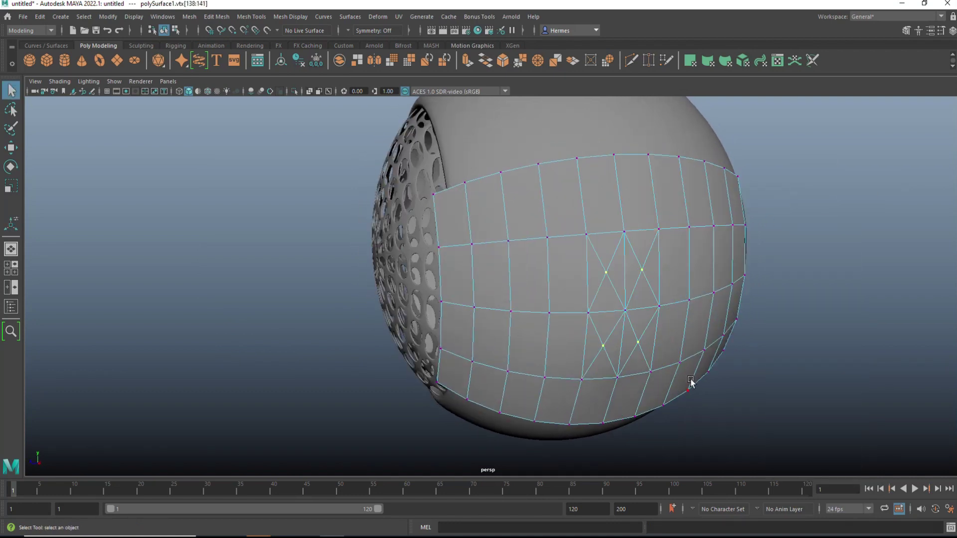
pyautogui.press('w')
pyautogui.keyDown('alt'); pyautogui.moveTo(691, 381); pyautogui.dragTo(728, 366); pyautogui.keyUp('alt')
pyautogui.moveTo(722, 298); pyautogui.dragTo(742, 306)
pyautogui.moveTo(663, 187); pyautogui.dragTo(712, 173, button='right')
pyautogui.keyDown('alt'); pyautogui.moveTo(712, 202); pyautogui.dragTo(692, 300); pyautogui.keyUp('alt')
pyautogui.click(827, 310)
pyautogui.hotkey('ctrl', 'z')
pyautogui.hotkey('ctrl', 'z')
pyautogui.hotkey('ctrl', 'z')
# Poke the faces on both sides of the poked block along the side panel's two middle rows.
pyautogui.keyDown('alt'); pyautogui.moveTo(827, 311); pyautogui.dragTo(801, 306); pyautogui.keyUp('alt')
pyautogui.moveTo(532, 242); pyautogui.dragTo(531, 259, button='right')
pyautogui.click(531, 259)
pyautogui.keyDown('shift'); pyautogui.click(570, 254); pyautogui.keyUp('shift')
pyautogui.keyDown('shift'); pyautogui.click(568, 326); pyautogui.keyUp('shift')
pyautogui.keyDown('shift'); pyautogui.click(528, 327); pyautogui.keyUp('shift')
pyautogui.keyDown('shift'); pyautogui.click(698, 249); pyautogui.keyUp('shift')
pyautogui.keyDown('shift'); pyautogui.click(729, 249); pyautogui.keyUp('shift')
pyautogui.keyDown('shift'); pyautogui.click(727, 311); pyautogui.keyUp('shift')
pyautogui.keyDown('shift'); pyautogui.click(703, 315); pyautogui.keyUp('shift')
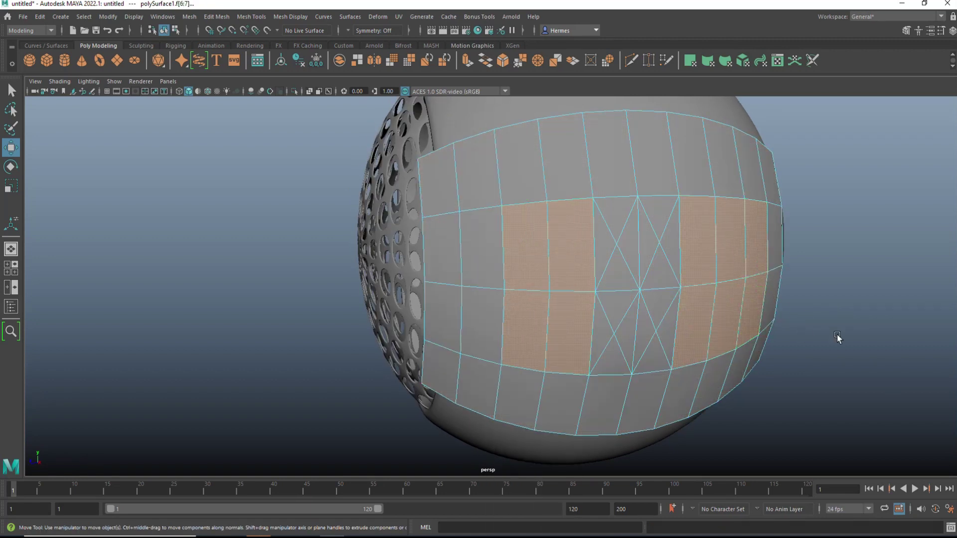
pyautogui.keyDown('alt'); pyautogui.moveTo(837, 338); pyautogui.dragTo(817, 338); pyautogui.keyUp('alt')
pyautogui.keyDown('shift'); pyautogui.moveTo(462, 256); pyautogui.dragTo(754, 297); pyautogui.keyUp('shift')
pyautogui.click(192, 21)
pyautogui.moveTo(212, 18)
pyautogui.click(254, 318)
pyautogui.click(767, 292)
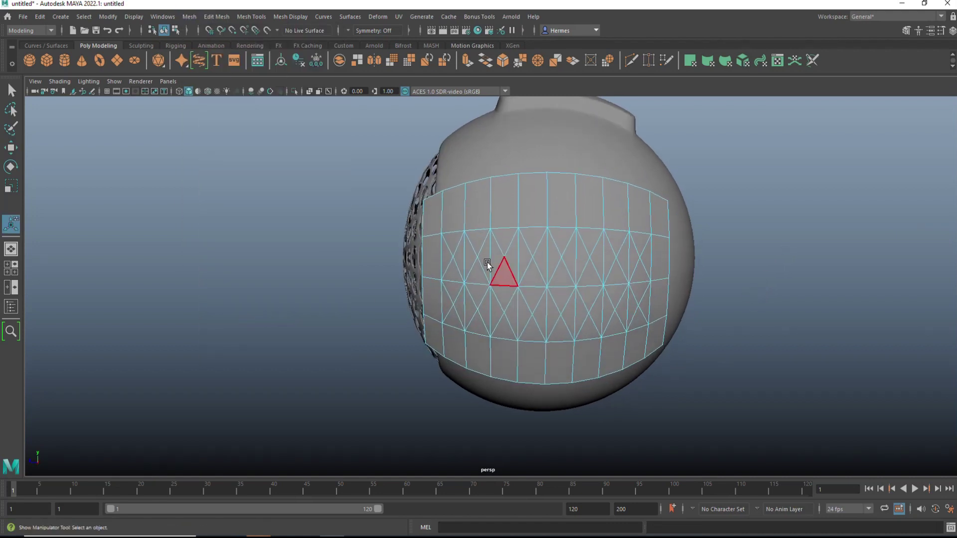
# Pull all the poked faces' centre vertices outward into rows of studs, and show the panel in smooth preview.
pyautogui.scroll(1, 430, 262)
pyautogui.moveTo(421, 262); pyautogui.dragTo(371, 263, button='right')
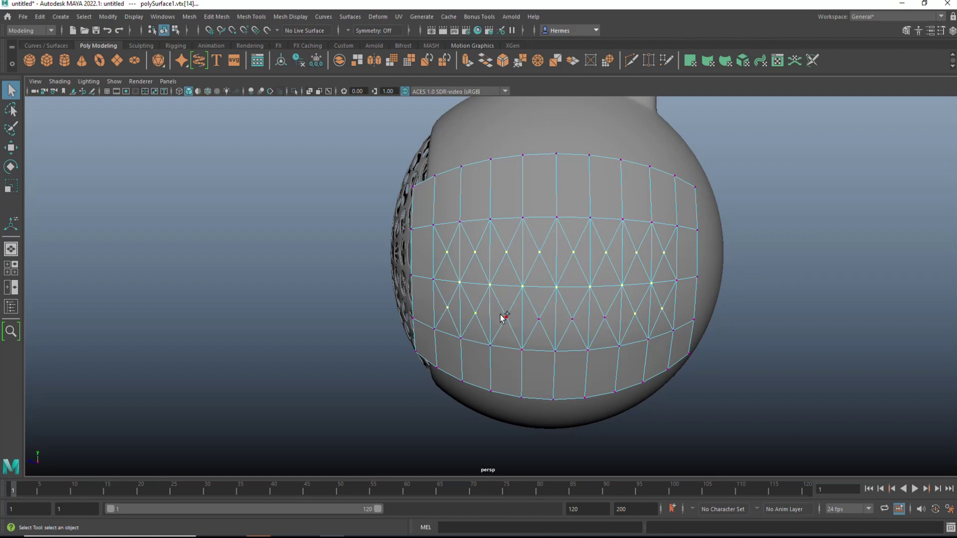
pyautogui.moveTo(374, 341)
pyautogui.keyDown('alt'); pyautogui.mouseDown()
pyautogui.moveTo(651, 336)
pyautogui.moveTo(578, 317)
pyautogui.moveTo(544, 363)
pyautogui.moveTo(580, 363)
pyautogui.moveTo(516, 311)
pyautogui.mouseUp(); pyautogui.keyUp('alt')
pyautogui.press('4')
pyautogui.keyDown('ctrl'); pyautogui.moveTo(457, 270); pyautogui.dragTo(663, 287); pyautogui.keyUp('ctrl')
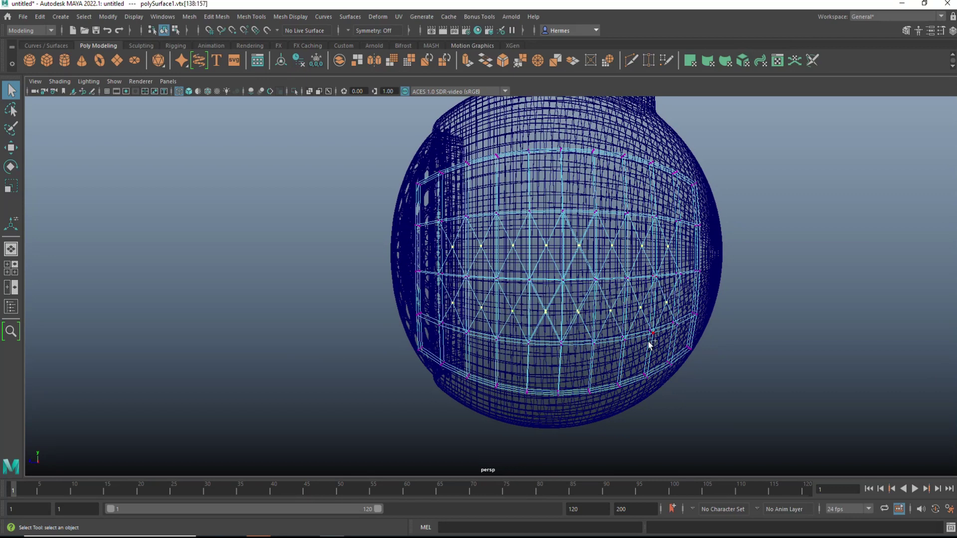
pyautogui.press('5')
pyautogui.keyDown('alt'); pyautogui.moveTo(469, 356); pyautogui.dragTo(561, 357); pyautogui.keyUp('alt')
pyautogui.press('w')
pyautogui.moveTo(690, 279); pyautogui.dragTo(712, 283)
pyautogui.moveTo(649, 195); pyautogui.dragTo(692, 178, button='right')
pyautogui.press('3')
pyautogui.click(772, 212)
pyautogui.keyDown('alt'); pyautogui.moveTo(777, 259); pyautogui.dragTo(782, 284); pyautogui.keyUp('alt')
# Smooth the studded side panel with 2 divisions.
pyautogui.click(645, 210)
pyautogui.click(190, 16)
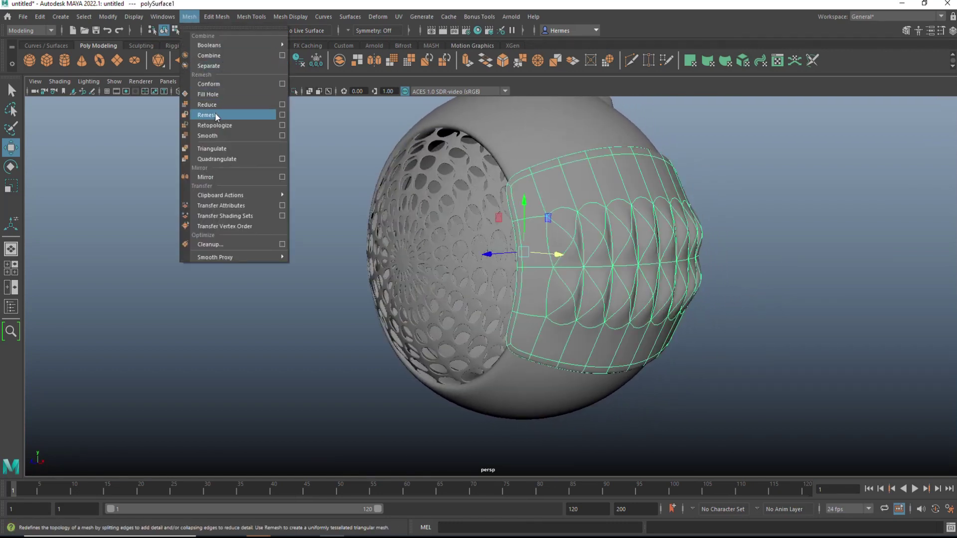
pyautogui.click(235, 136)
pyautogui.click(792, 300)
pyautogui.write('2')
pyautogui.press('Return')
pyautogui.click(842, 315)
# Duplicate the studded side panel and rotate the copy onto the opposite side of the shell in the front view.
pyautogui.scroll(-5, 688, 283)
pyautogui.keyDown('alt'); pyautogui.moveTo(688, 282); pyautogui.dragTo(737, 284); pyautogui.keyUp('alt')
pyautogui.click(555, 270)
pyautogui.press('space')
pyautogui.press('space')
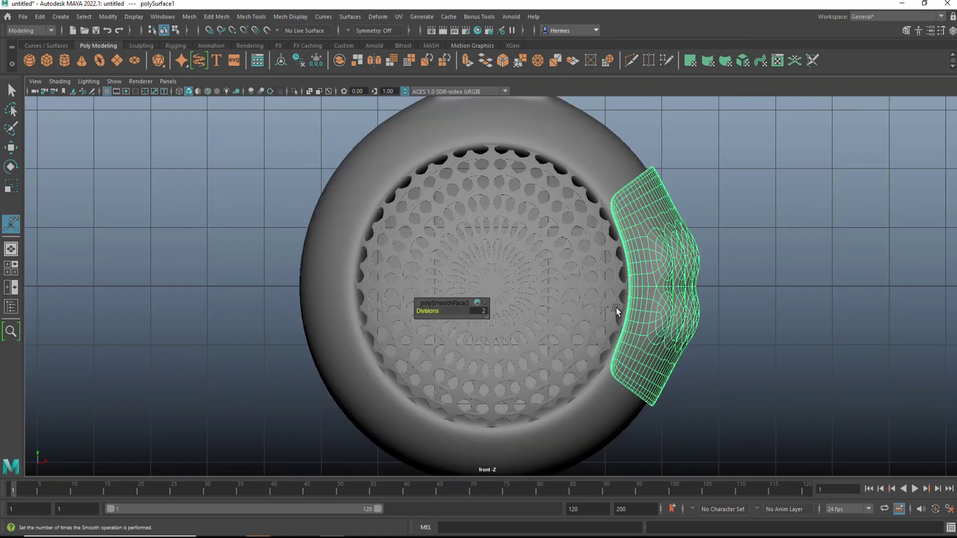
pyautogui.press('w')
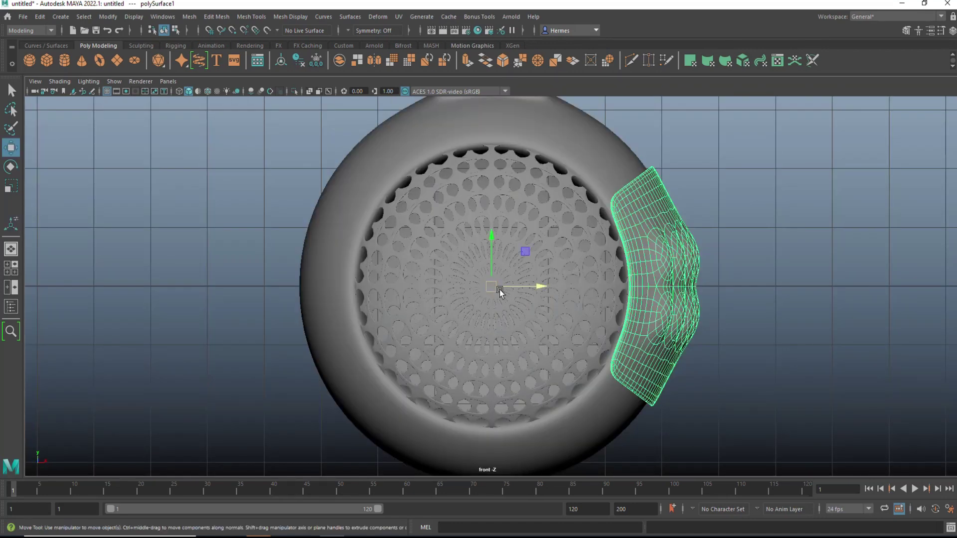
pyautogui.press('e')
pyautogui.moveTo(487, 243); pyautogui.dragTo(595, 284)
pyautogui.press('space')
pyautogui.press('space')
pyautogui.click(756, 246)
# Show the Attribute Editor and examine both side panels and the front lattice from several angles.
pyautogui.keyDown('alt'); pyautogui.moveTo(654, 233); pyautogui.dragTo(453, 270); pyautogui.keyUp('alt')
pyautogui.press('r')
pyautogui.hotkey('ctrl', 'a')
pyautogui.click(453, 270)
pyautogui.keyDown('alt'); pyautogui.moveTo(588, 368); pyautogui.dragTo(269, 355, button='right'); pyautogui.keyUp('alt')
pyautogui.keyDown('alt'); pyautogui.moveTo(270, 355); pyautogui.dragTo(438, 362); pyautogui.keyUp('alt')
pyautogui.keyDown('alt'); pyautogui.moveTo(438, 362); pyautogui.dragTo(618, 327, button='right'); pyautogui.keyUp('alt')
pyautogui.click(605, 329)
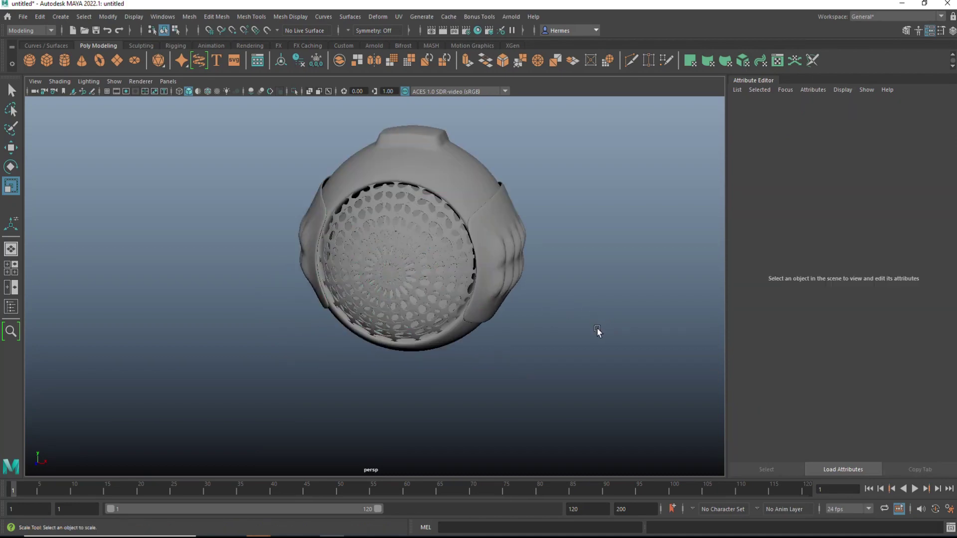
pyautogui.keyDown('alt'); pyautogui.moveTo(241, 362); pyautogui.dragTo(419, 271); pyautogui.keyUp('alt')
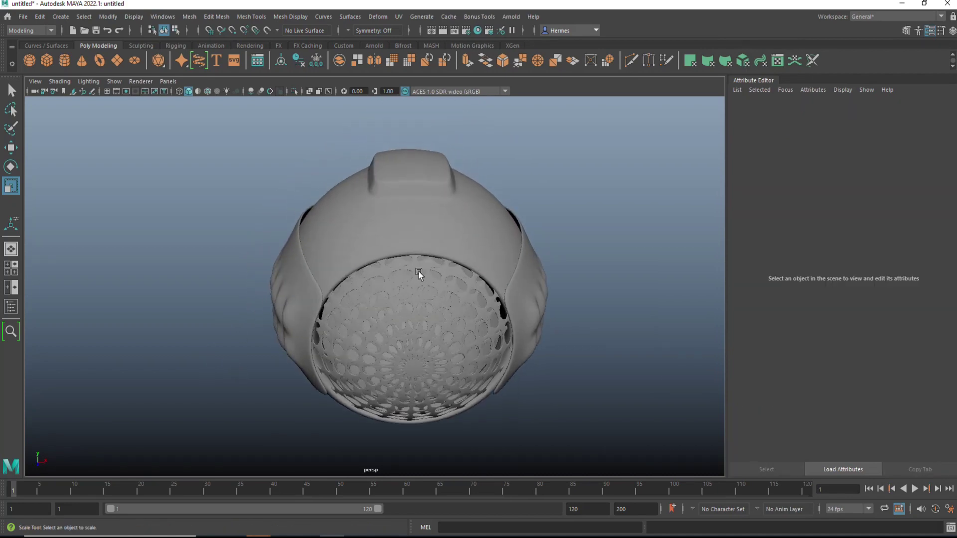
# Extrude a narrow curved strip of shell faces above the front opening.
pyautogui.click(466, 288)
pyautogui.scroll(5, 453, 306)
pyautogui.scroll(-5, 453, 303)
pyautogui.moveTo(403, 234); pyautogui.dragTo(401, 262, button='right')
pyautogui.click(411, 279)
pyautogui.moveTo(393, 282)
pyautogui.mouseDown()
pyautogui.moveTo(271, 309)
pyautogui.moveTo(470, 284)
pyautogui.moveTo(537, 312)
pyautogui.mouseUp()
pyautogui.hotkey('ctrl', 'e')
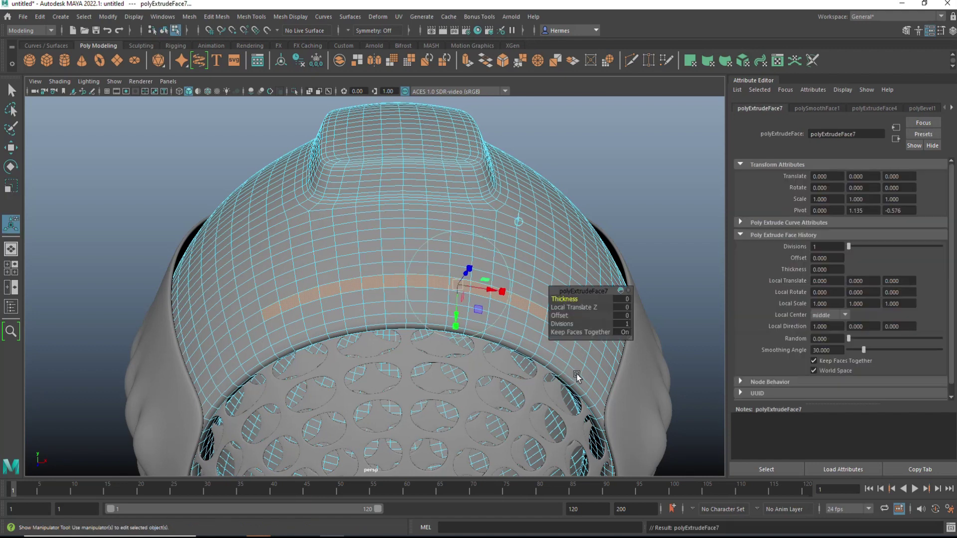
# Shift the extruded strip slightly along the vertical axis and return the shell to object mode.
pyautogui.keyDown('alt'); pyautogui.moveTo(434, 318); pyautogui.dragTo(449, 294); pyautogui.keyUp('alt')
pyautogui.keyDown('alt'); pyautogui.moveTo(449, 295); pyautogui.dragTo(423, 383, button='middle'); pyautogui.keyUp('alt')
pyautogui.press('w')
pyautogui.moveTo(381, 307); pyautogui.dragTo(430, 334)
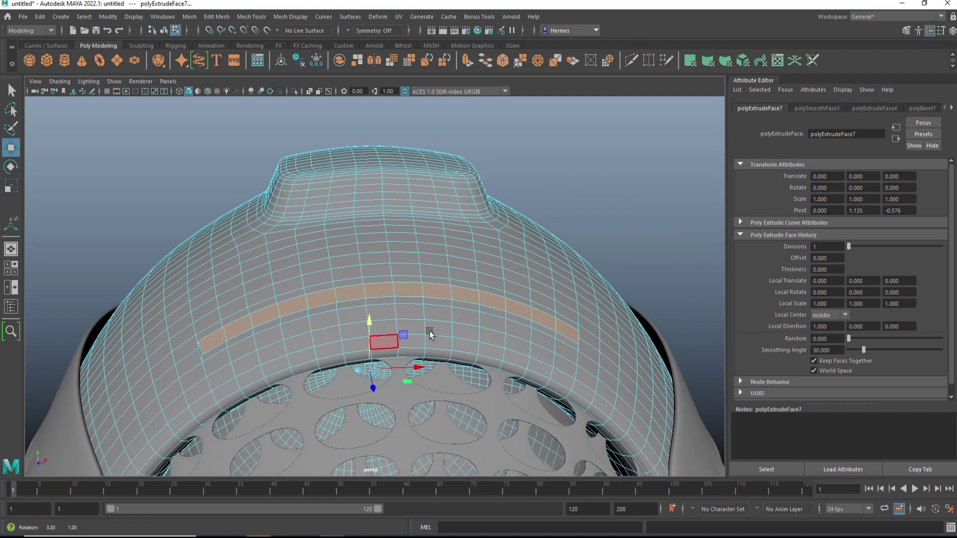
pyautogui.click(528, 184)
pyautogui.moveTo(479, 235); pyautogui.dragTo(527, 219, button='right')
pyautogui.click(594, 178)
pyautogui.scroll(-5, 409, 320)
pyautogui.keyDown('alt'); pyautogui.moveTo(409, 320); pyautogui.dragTo(507, 302); pyautogui.keyUp('alt')
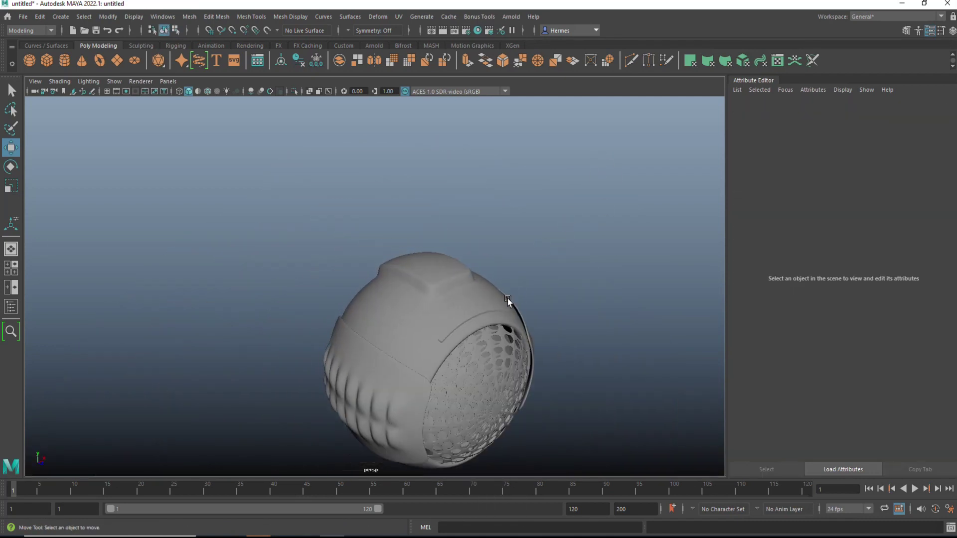
# Turn on smooth mesh preview for the shell and examine the extruded strip above the front opening up close.
pyautogui.click(467, 302)
pyautogui.press('3')
pyautogui.click(577, 278)
pyautogui.keyDown('alt'); pyautogui.moveTo(601, 316); pyautogui.dragTo(631, 333, button='right'); pyautogui.keyUp('alt')
pyautogui.keyDown('alt'); pyautogui.moveTo(630, 333); pyautogui.dragTo(474, 231, button='middle'); pyautogui.keyUp('alt')
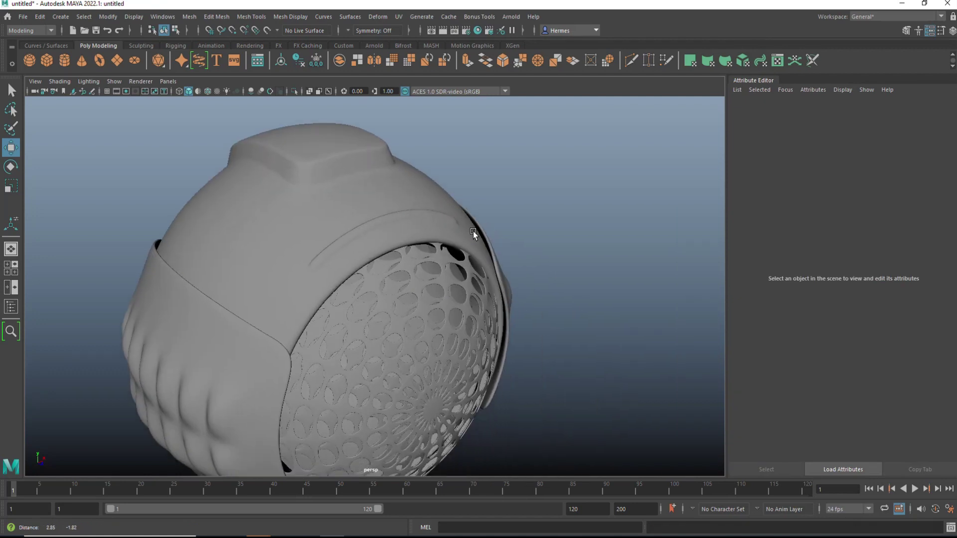
pyautogui.scroll(-4, 539, 279)
# Undo the single strip extrusion above the front opening.
pyautogui.hotkey('ctrl', 'z')
pyautogui.hotkey('ctrl', 'z')
pyautogui.hotkey('ctrl', 'z')
pyautogui.hotkey('ctrl', 'z')
pyautogui.hotkey('ctrl', 'z')
pyautogui.hotkey('ctrl', 'z')
pyautogui.hotkey('ctrl', 'z')
# Extrude four parallel curved strips of shell faces between the front opening and the crest, then return to object mode and deselect the shell.
pyautogui.click(565, 302)
pyautogui.keyDown('alt'); pyautogui.moveTo(567, 305); pyautogui.dragTo(499, 299); pyautogui.keyUp('alt')
pyautogui.keyDown('alt'); pyautogui.moveTo(421, 253); pyautogui.dragTo(510, 302, button='middle'); pyautogui.keyUp('alt')
pyautogui.scroll(3, 510, 302)
pyautogui.click(510, 220)
pyautogui.keyDown('alt'); pyautogui.moveTo(510, 220); pyautogui.dragTo(407, 219, button='middle'); pyautogui.keyUp('alt')
pyautogui.keyDown('alt'); pyautogui.moveTo(407, 220); pyautogui.dragTo(397, 229); pyautogui.keyUp('alt')
pyautogui.moveTo(393, 205); pyautogui.dragTo(394, 241, button='right')
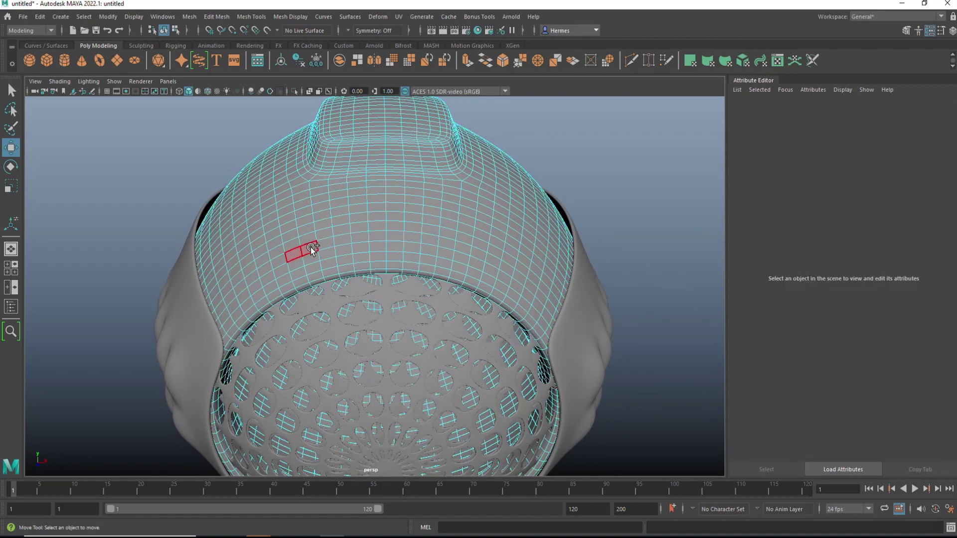
pyautogui.doubleClick(475, 252)
pyautogui.keyDown('shift'); pyautogui.doubleClick(358, 214); pyautogui.keyUp('shift')
pyautogui.keyDown('shift'); pyautogui.doubleClick(443, 205); pyautogui.keyUp('shift')
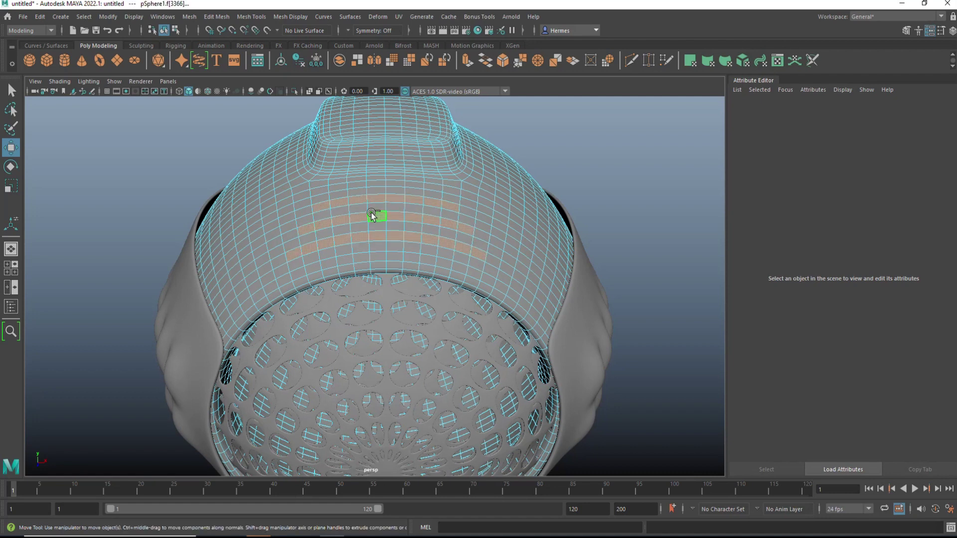
pyautogui.keyDown('shift'); pyautogui.doubleClick(398, 185); pyautogui.keyUp('shift')
pyautogui.hotkey('ctrl', 'e')
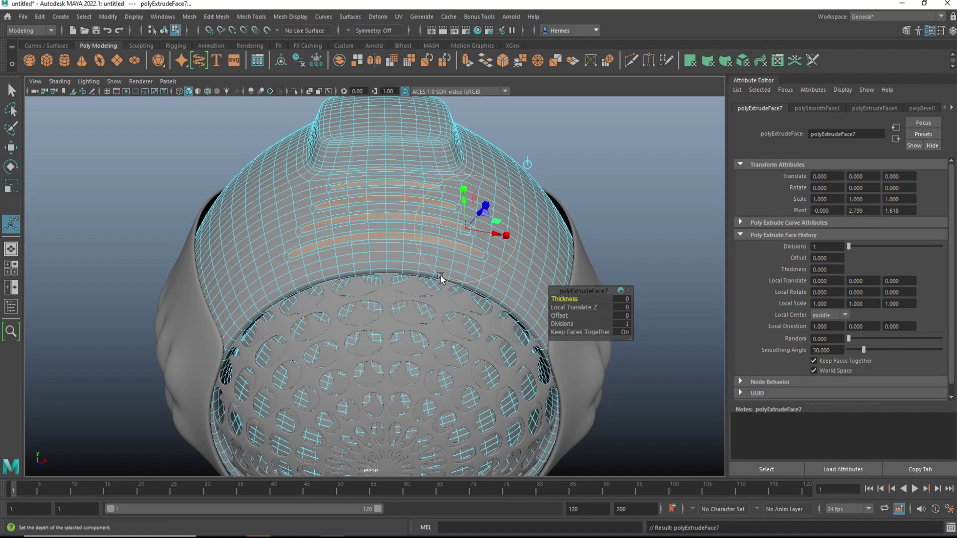
pyautogui.keyDown('alt'); pyautogui.moveTo(438, 274); pyautogui.dragTo(492, 241); pyautogui.keyUp('alt')
pyautogui.press('F8')
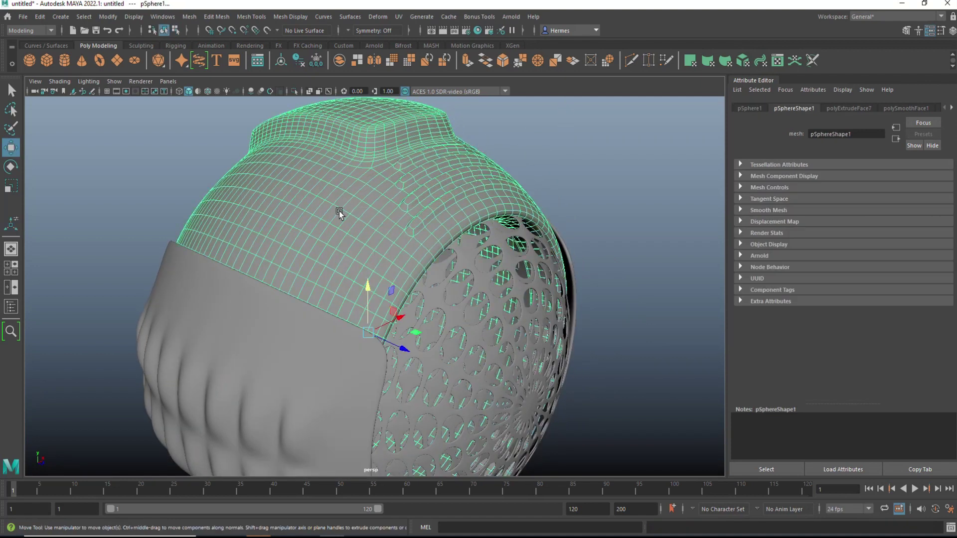
pyautogui.click(596, 154)
# Examine the extruded strips, front lattice and side panel, and hide the Attribute Editor to enlarge the viewport.
pyautogui.keyDown('alt'); pyautogui.moveTo(349, 219); pyautogui.dragTo(547, 238); pyautogui.keyUp('alt')
pyautogui.scroll(-4, 528, 217)
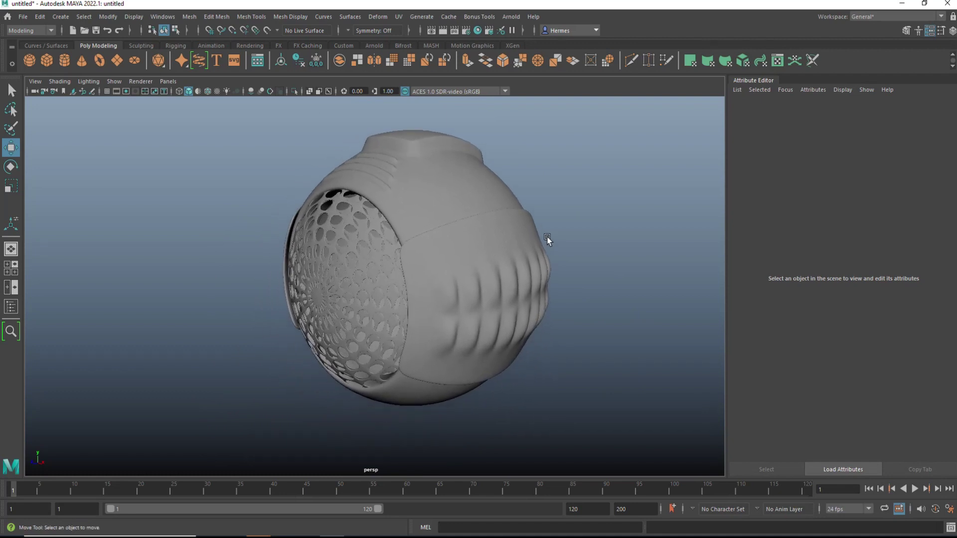
pyautogui.scroll(3, 531, 264)
pyautogui.scroll(-3, 513, 296)
pyautogui.click(930, 32)
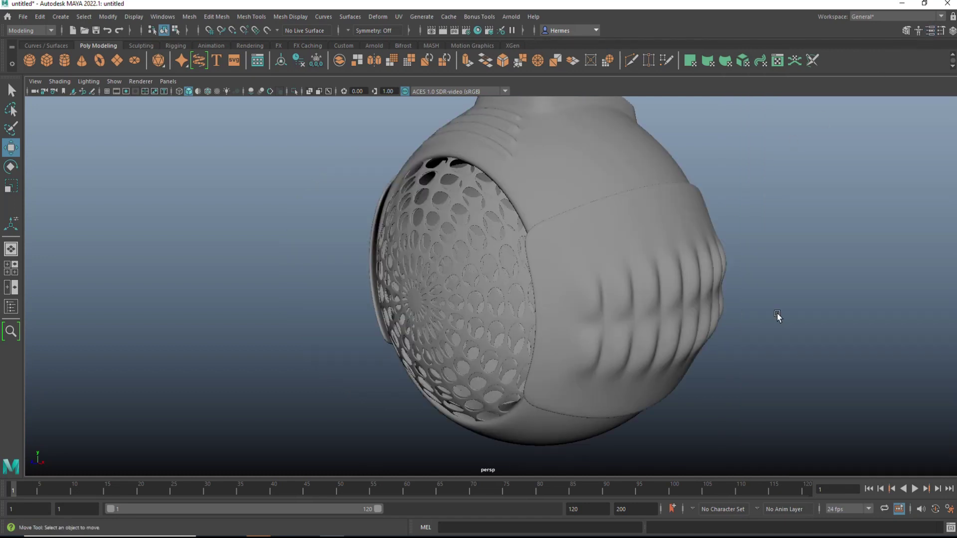
pyautogui.scroll(-3, 773, 319)
pyautogui.keyDown('alt'); pyautogui.moveTo(717, 324); pyautogui.dragTo(622, 322); pyautogui.keyUp('alt')
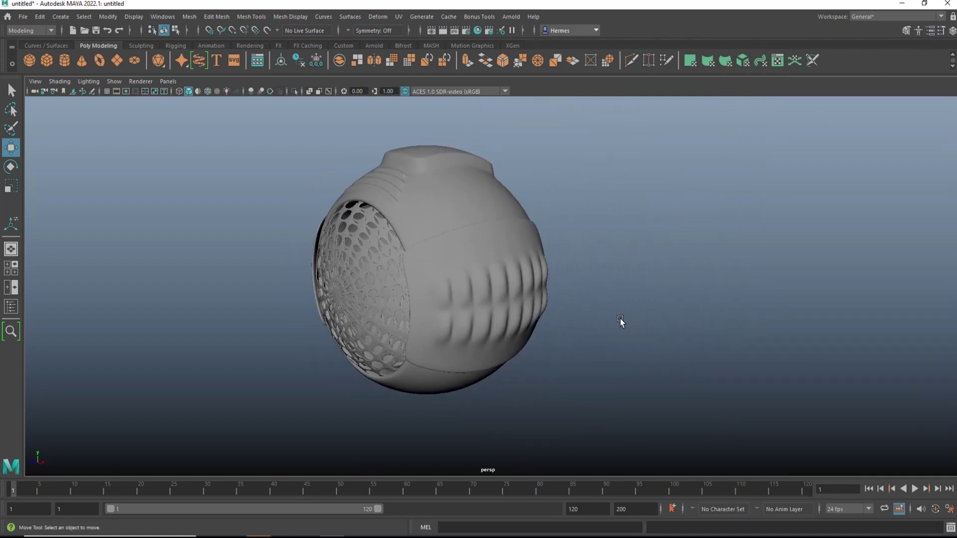